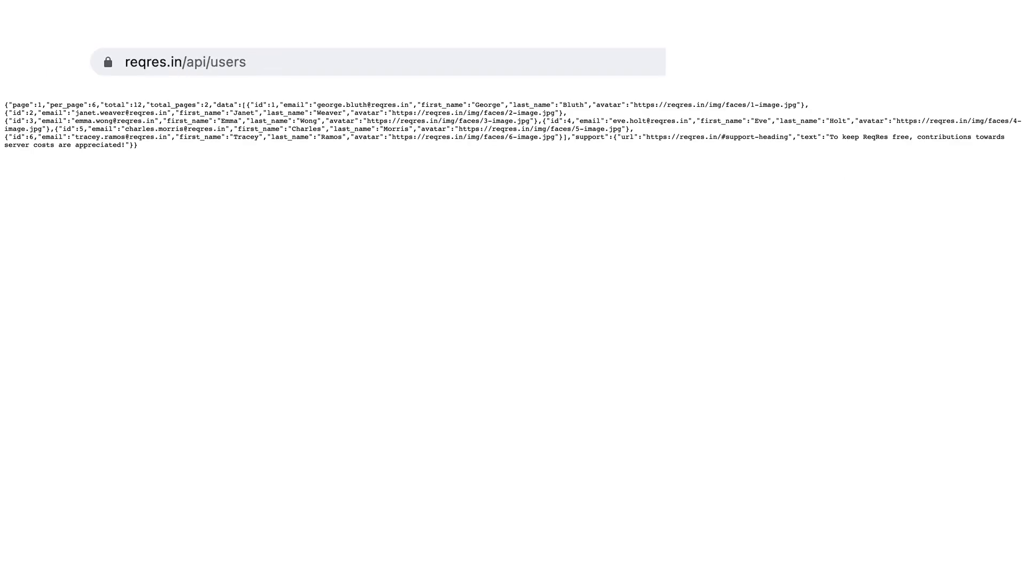
click(320, 66)
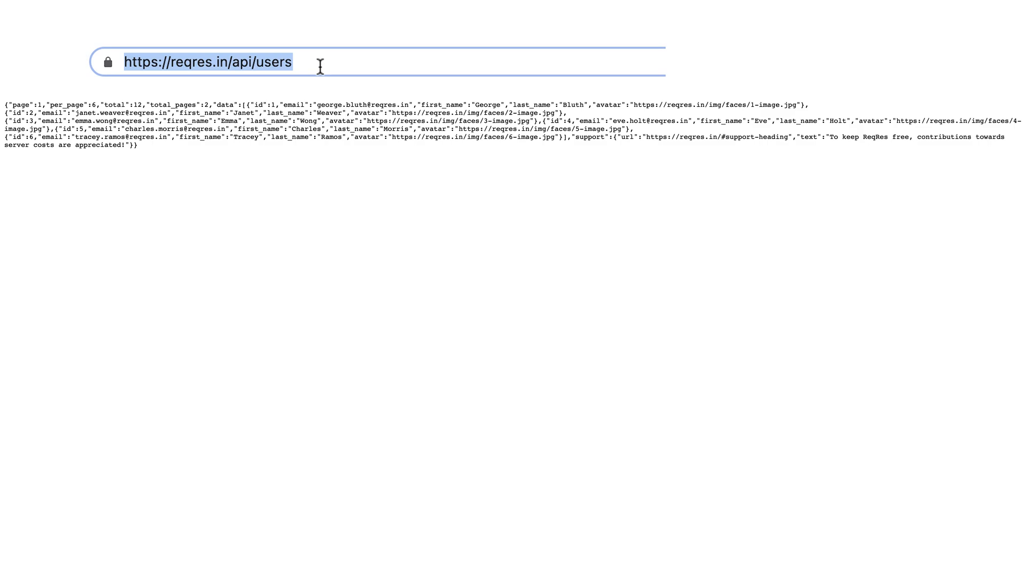
click(320, 65)
text(?)
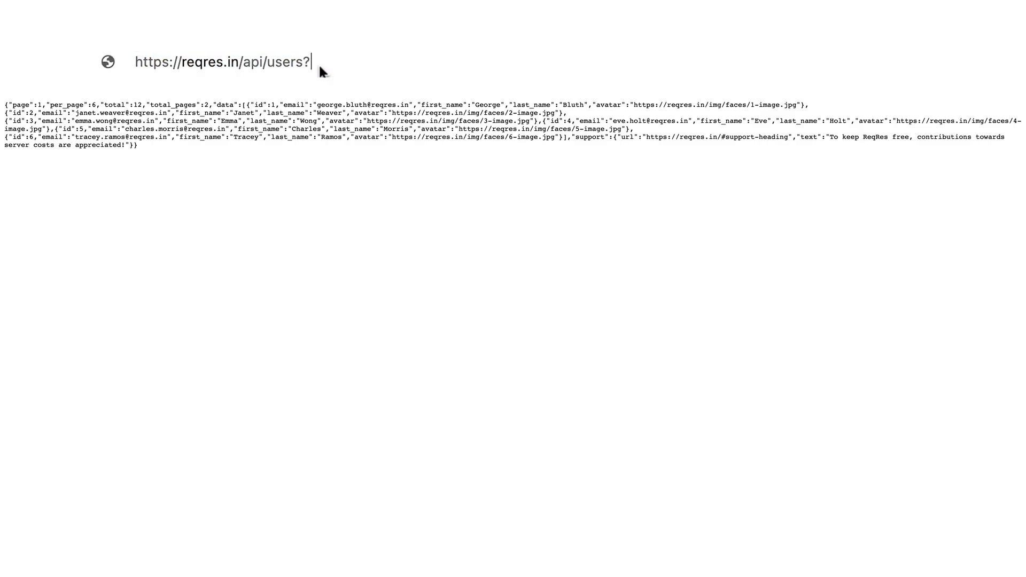
text(page=2)
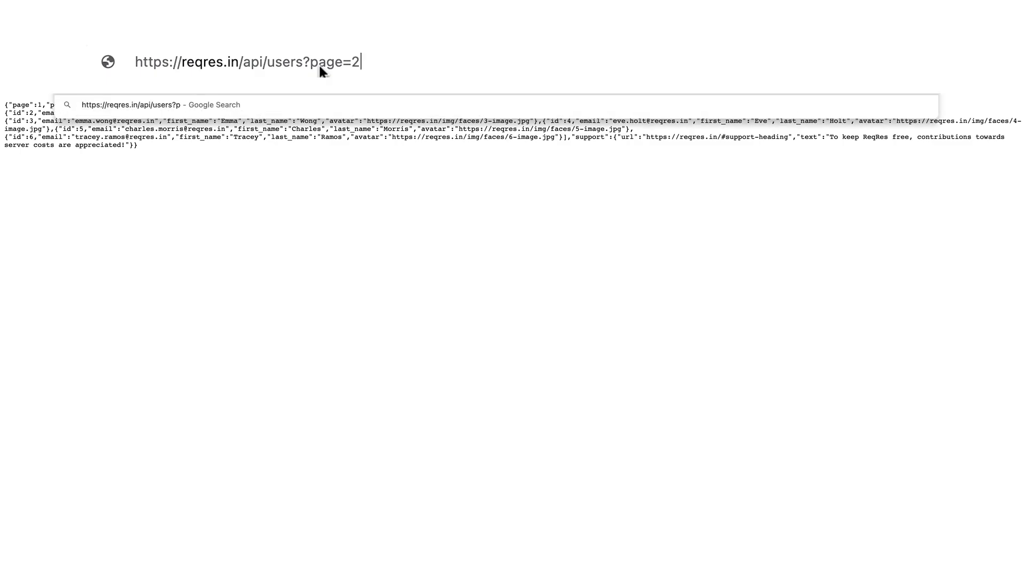
key(Return)
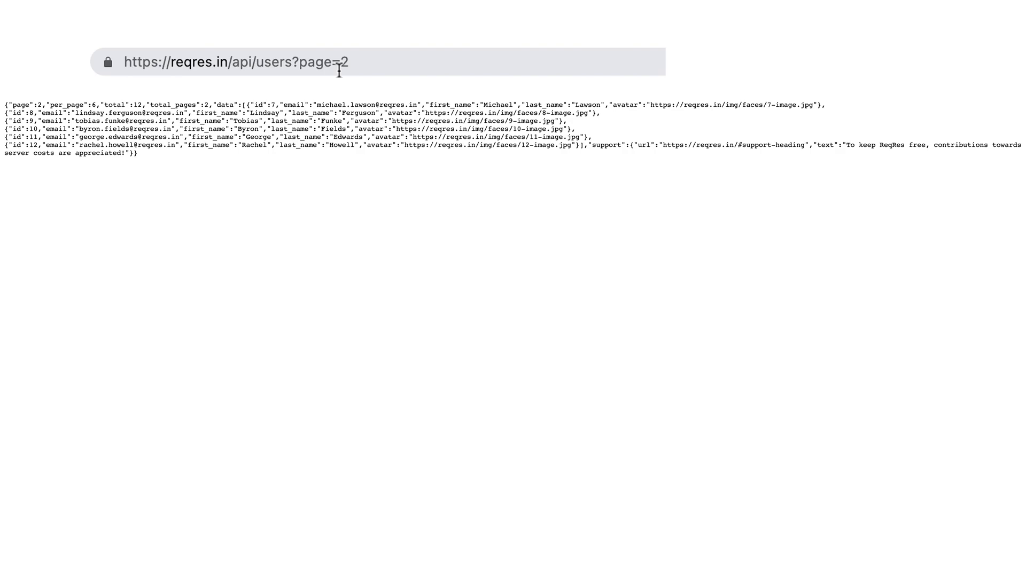
click(367, 62)
key(ctrl+c)
Request page 3 of the users API by setting the URL's page parameter to 3
click(367, 61)
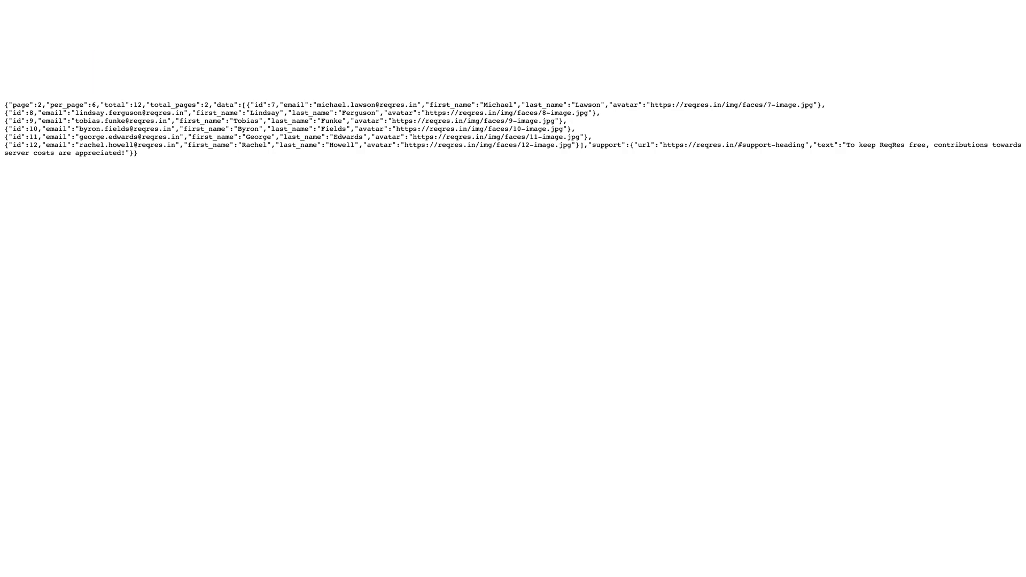
key(BackSpace)
text(3)
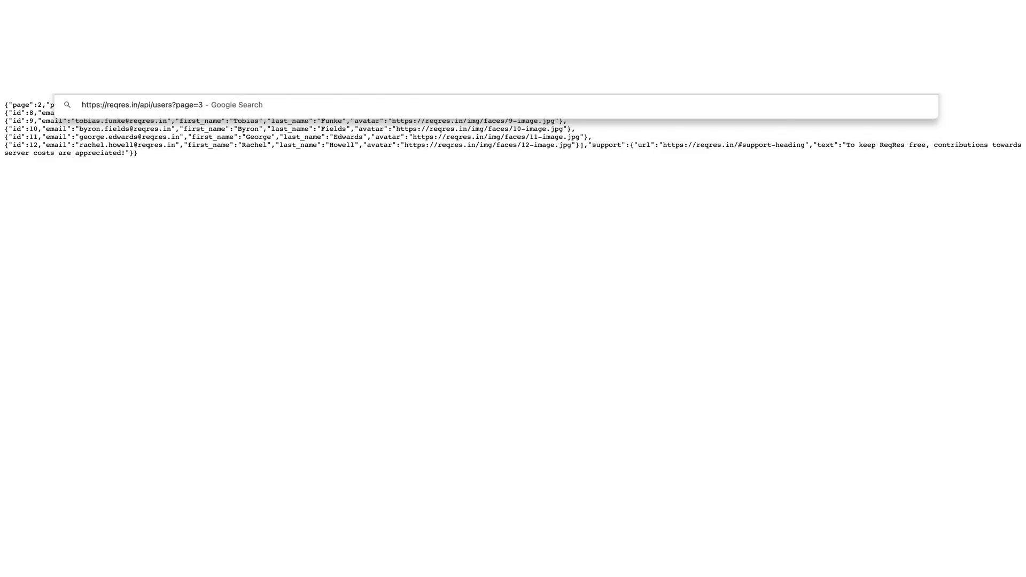
key(Return)
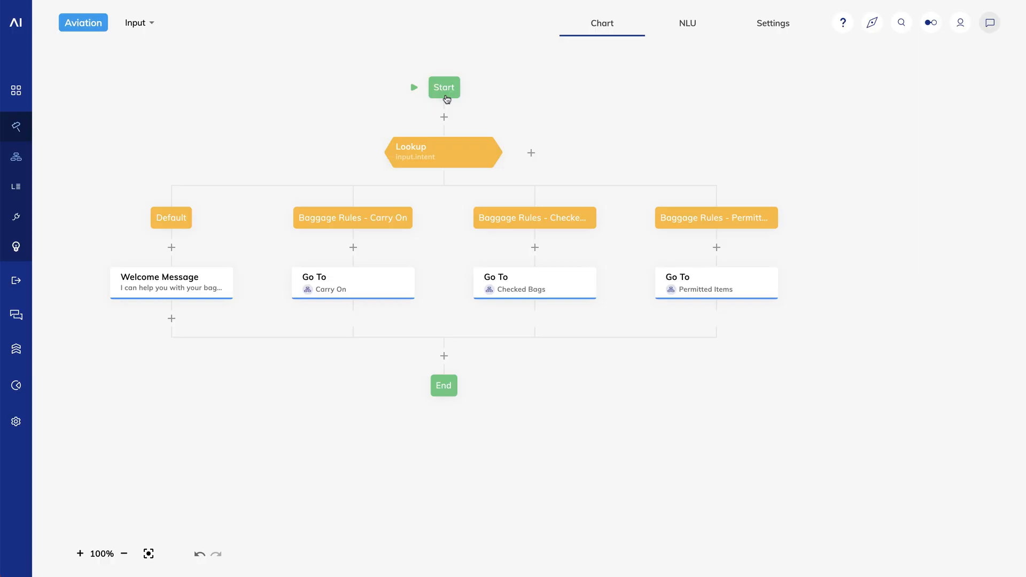
Switch to the Aviation agent in Cognigy.AI and create a new flow named HTTP Request
mouse_move(16, 126)
click(32, 158)
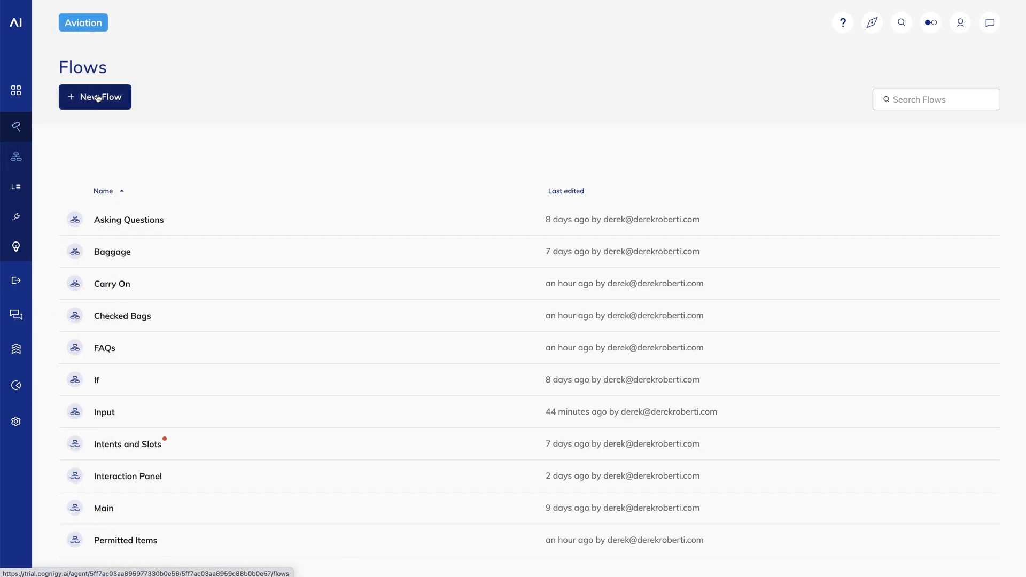
click(96, 100)
text(H)
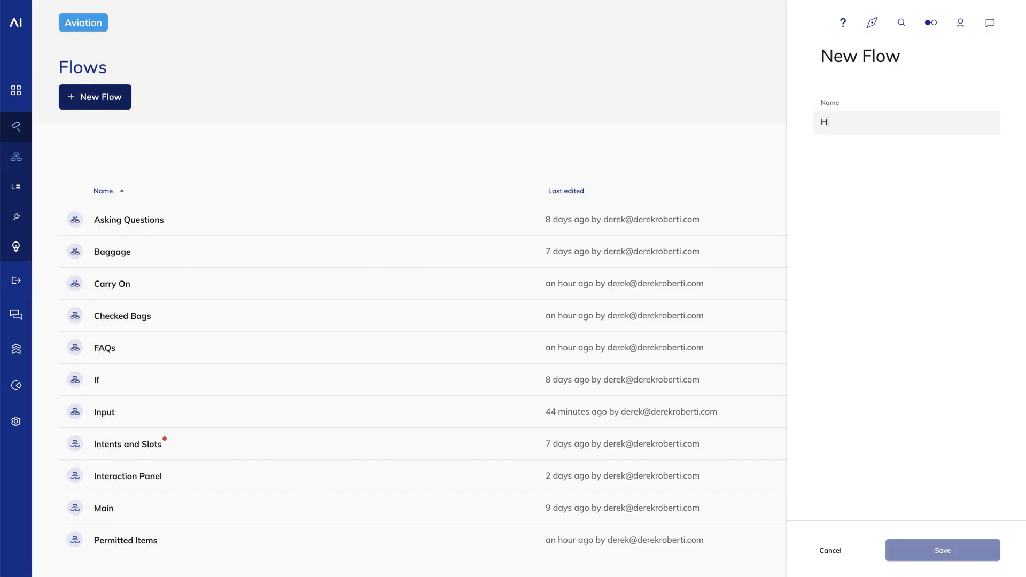
text(TTP Request)
key(Return)
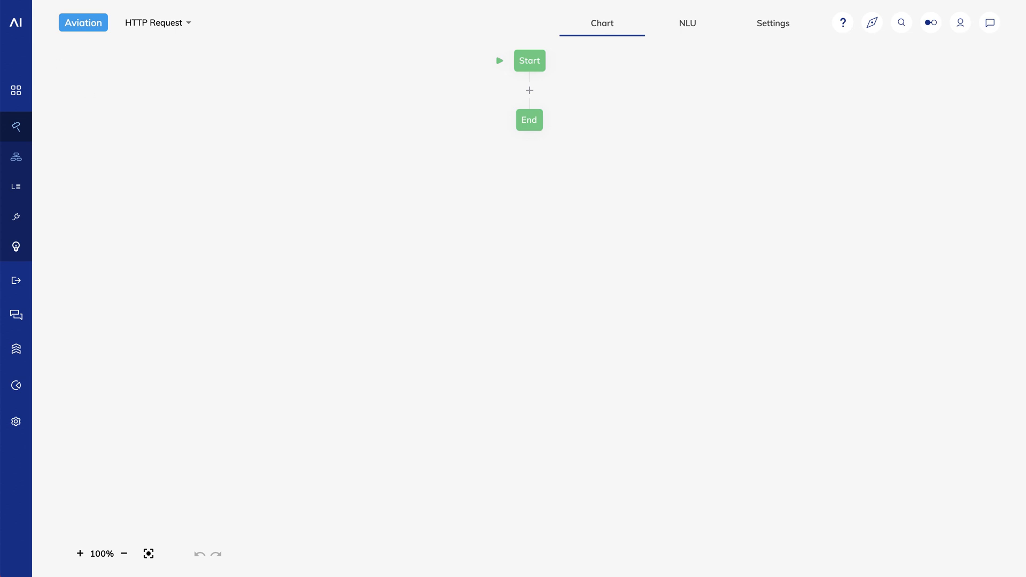
click(530, 91)
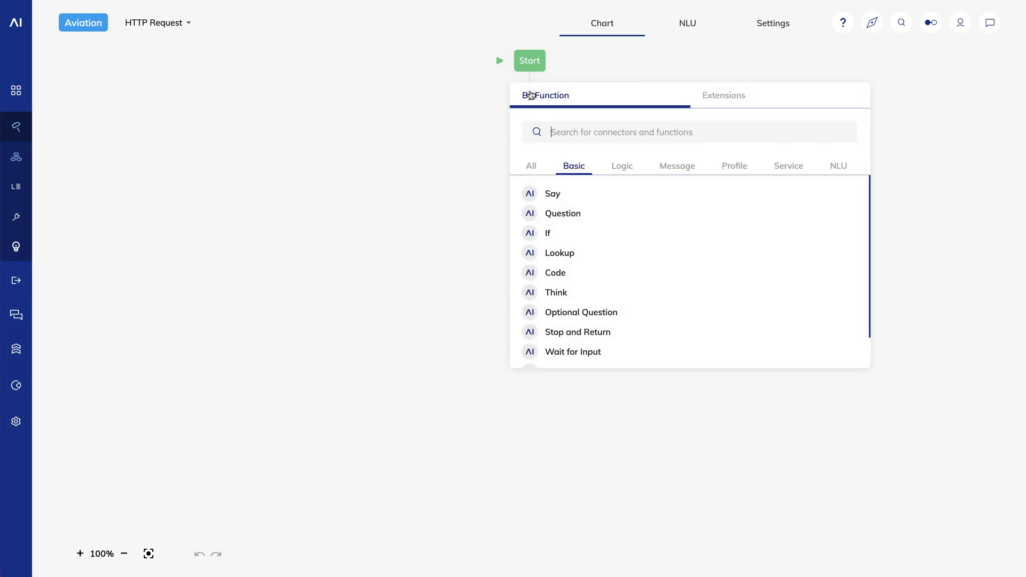
click(786, 167)
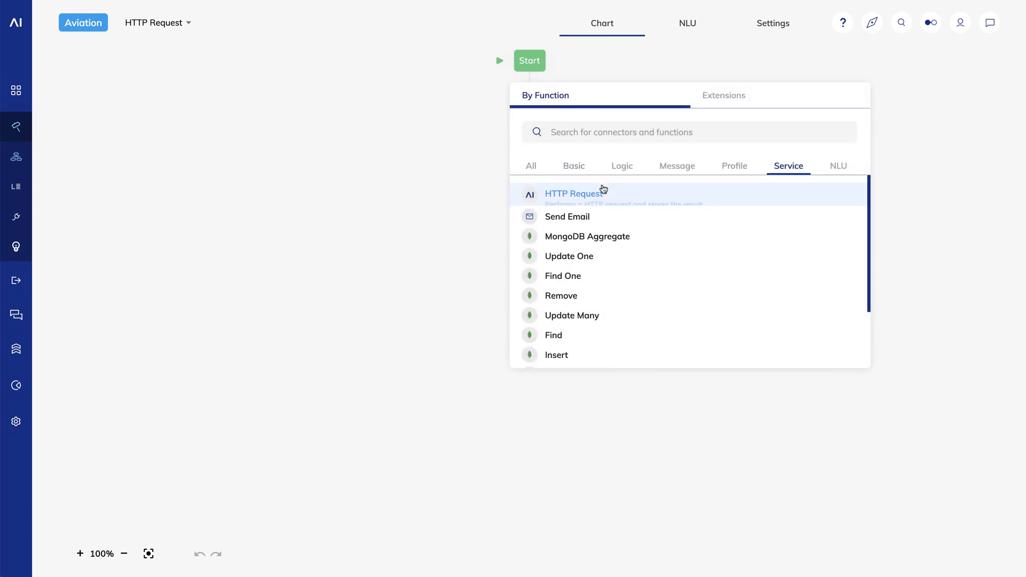
click(591, 197)
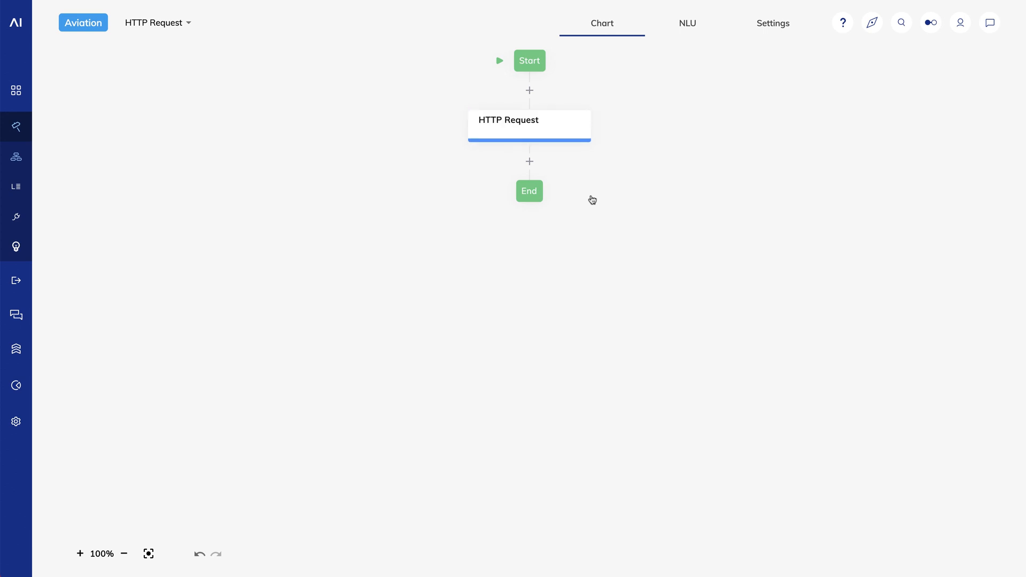
click(533, 134)
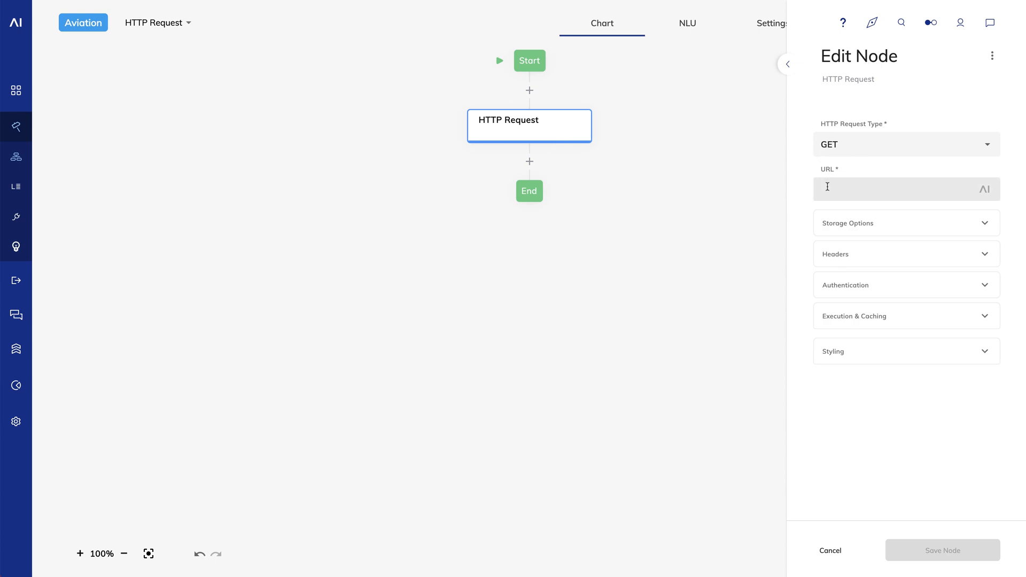
click(868, 188)
key(ctrl+v)
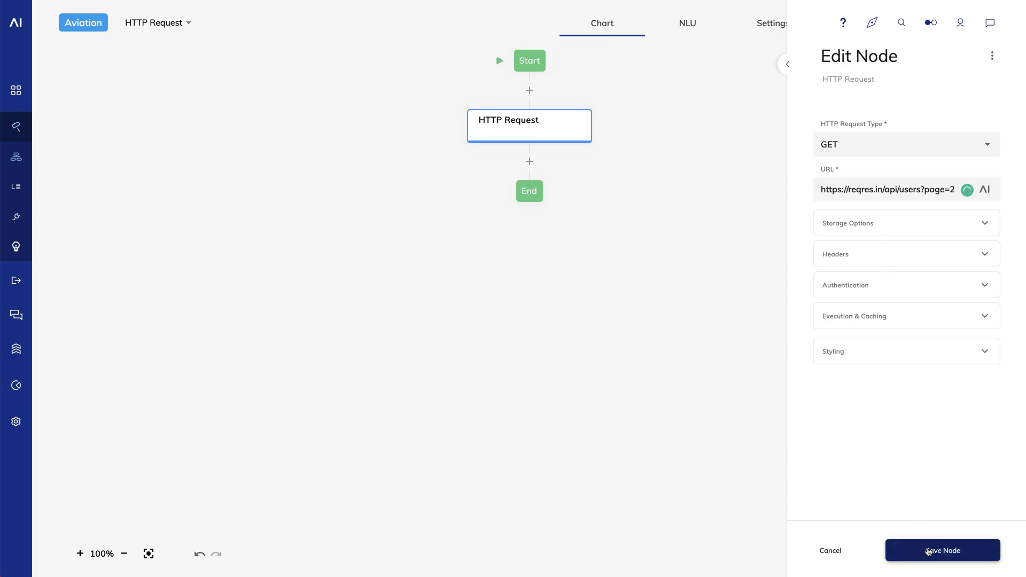
Store the HTTP request's result in Context under the key users and save the node
click(918, 227)
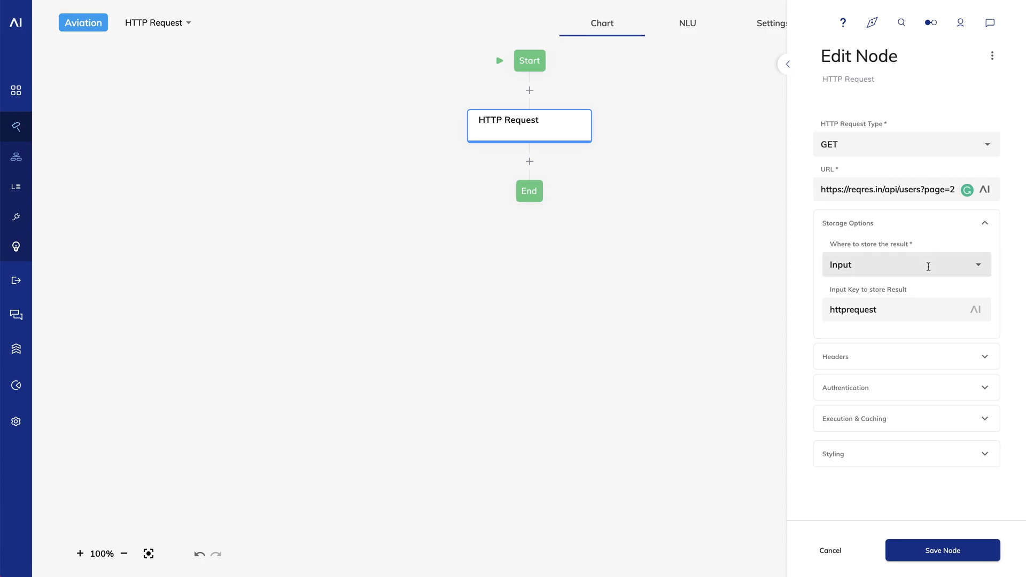
click(978, 264)
click(902, 309)
key(Tab)
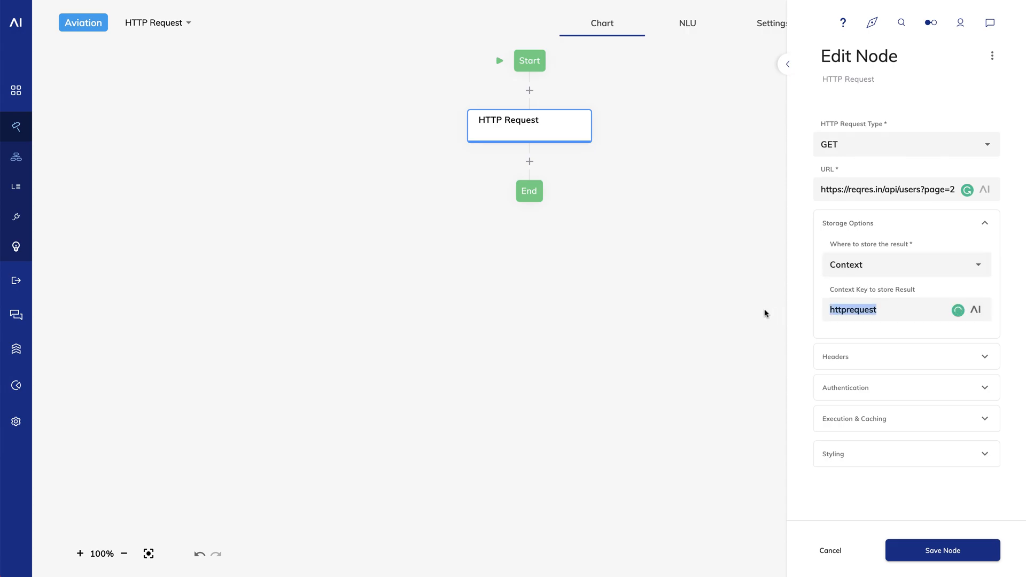
text(users)
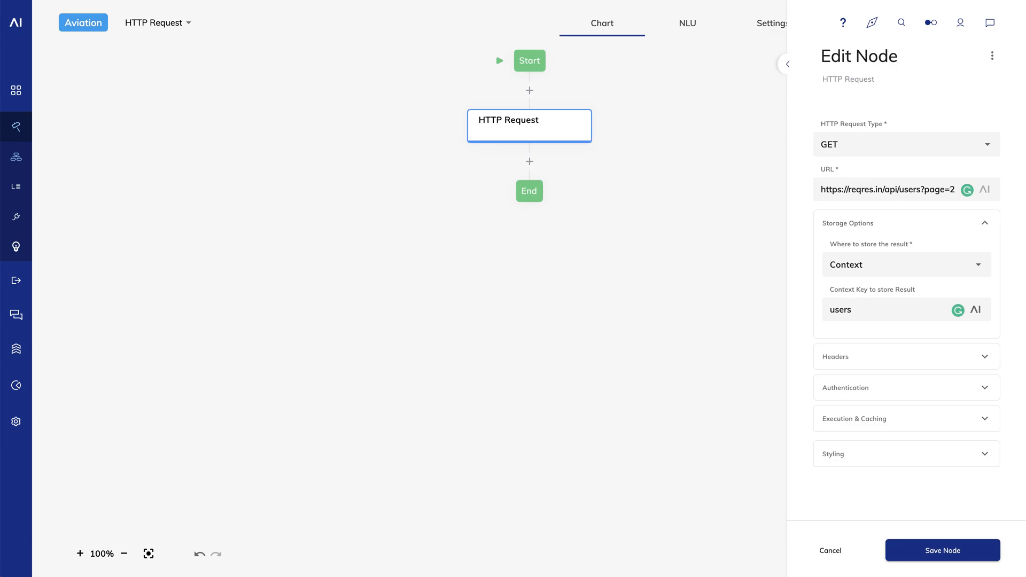
click(919, 556)
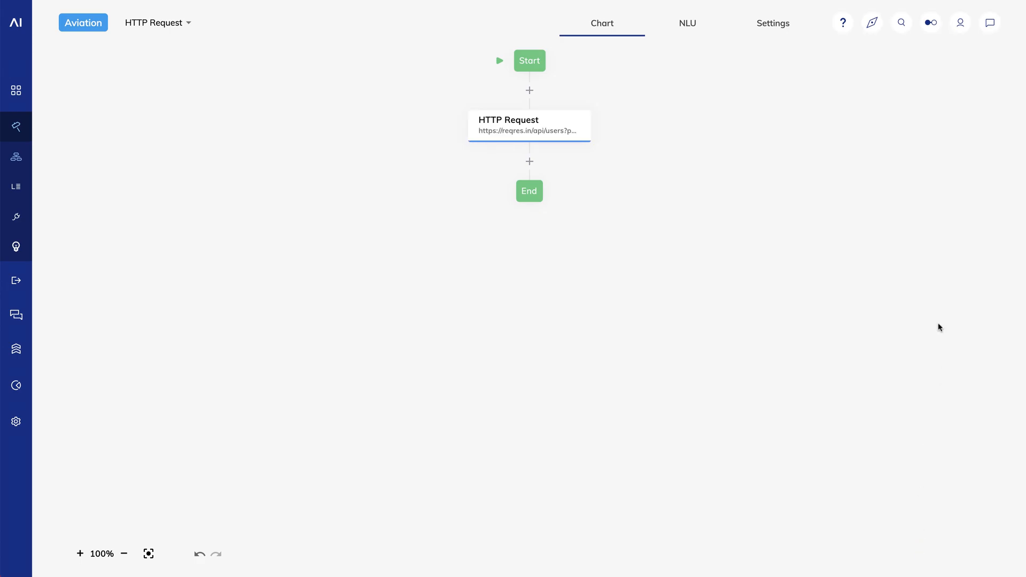
Run the flow by sending the test chat message "hi"
click(989, 23)
click(881, 540)
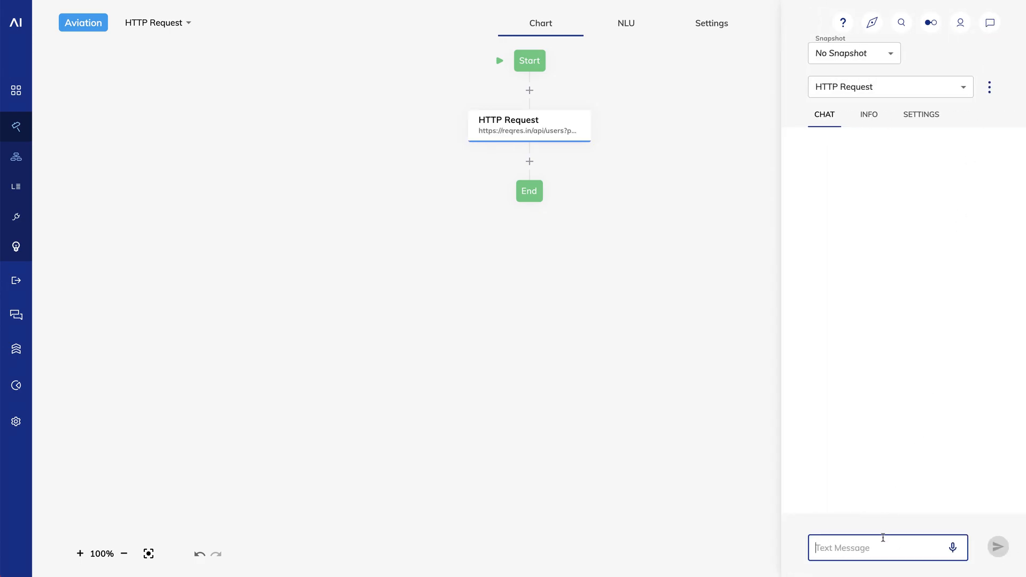
text(hi)
key(Return)
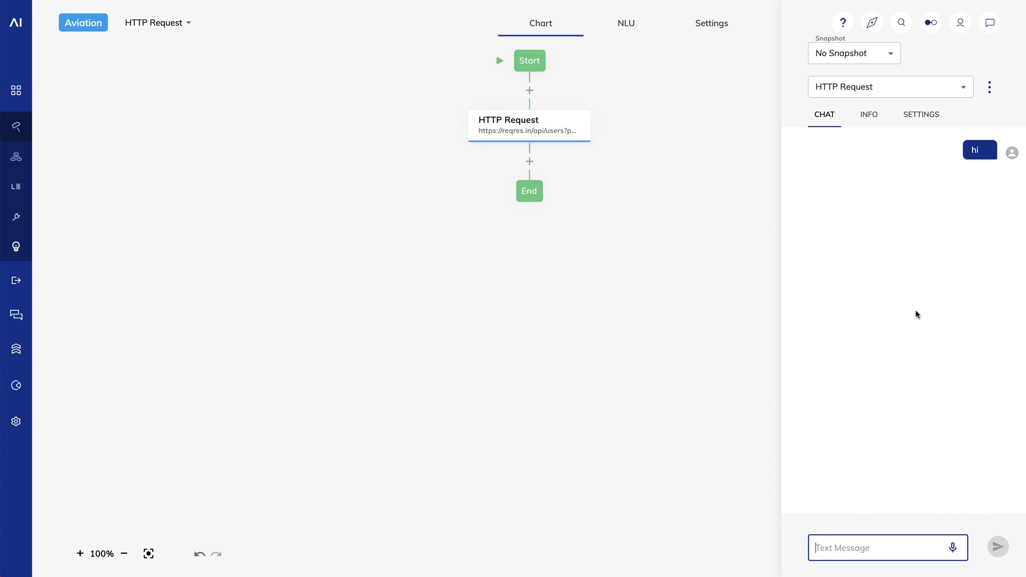
Copy the full context JSON from the test session and replace the JSON in JSON Path Finder with it
click(870, 116)
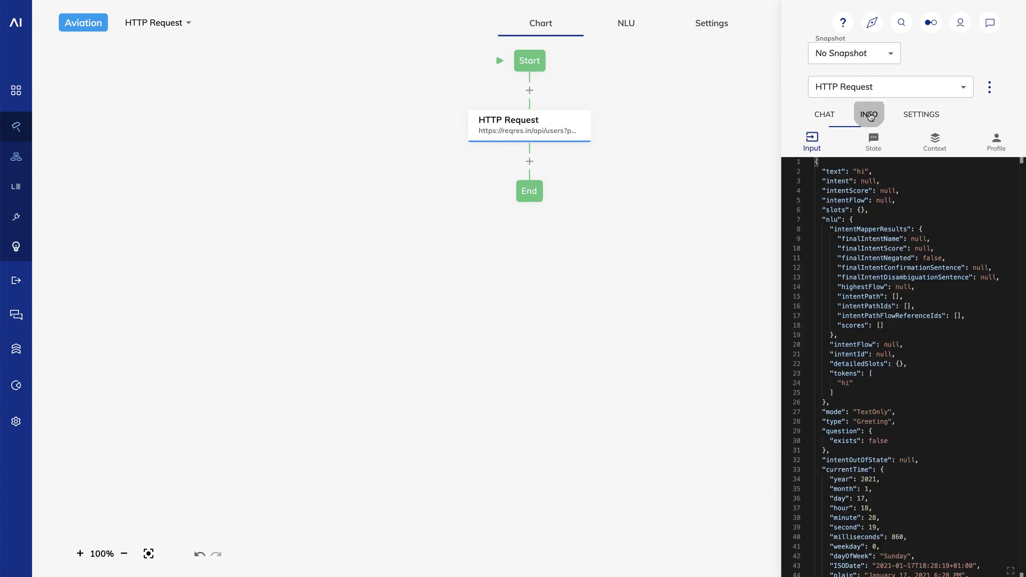
click(935, 140)
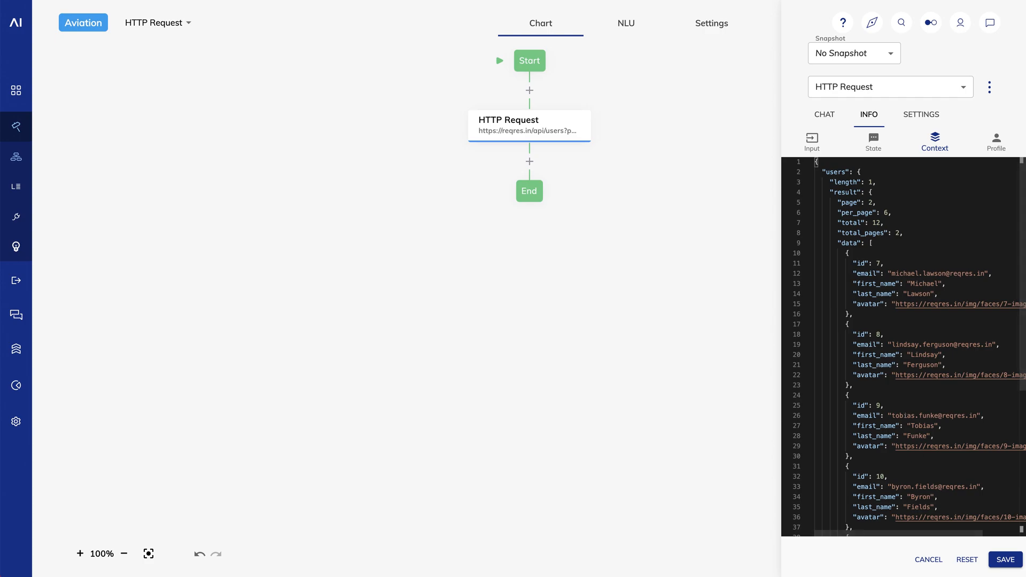
key(ctrl+a)
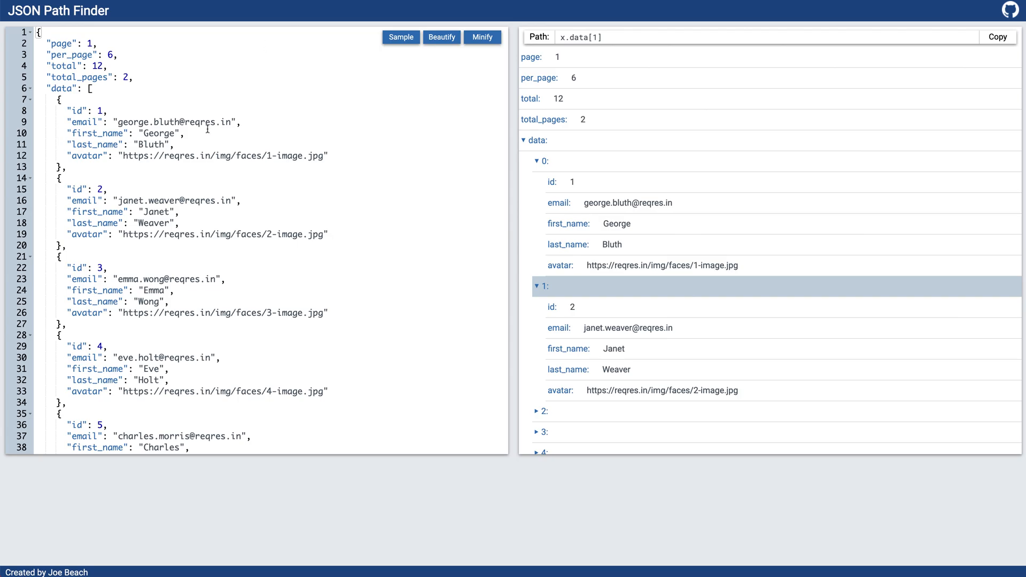
click(207, 130)
key(ctrl+a)
key(ctrl+v)
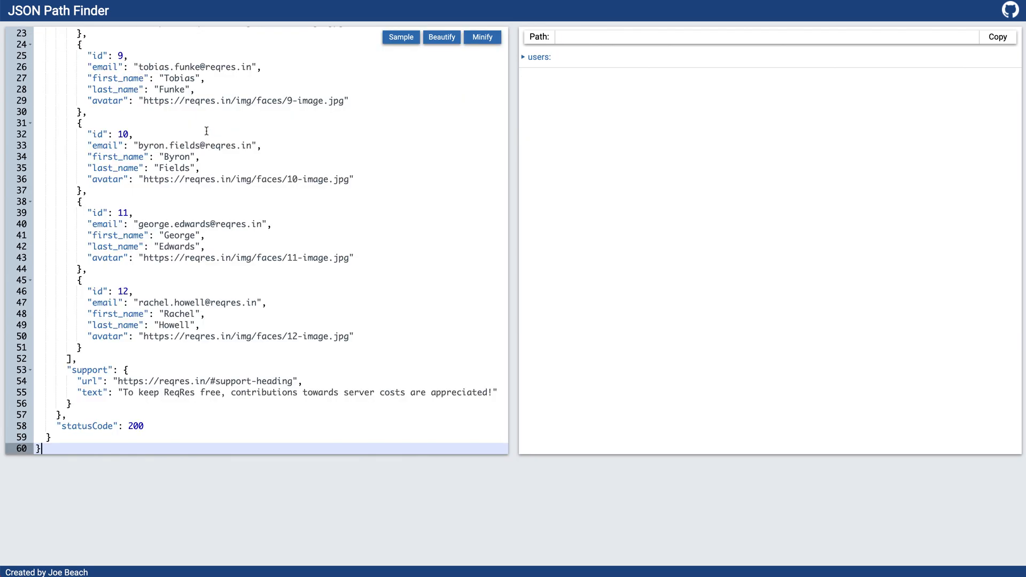
Expand users, result and data down to entry 0 and copy the path of its first_name field
click(536, 57)
click(552, 100)
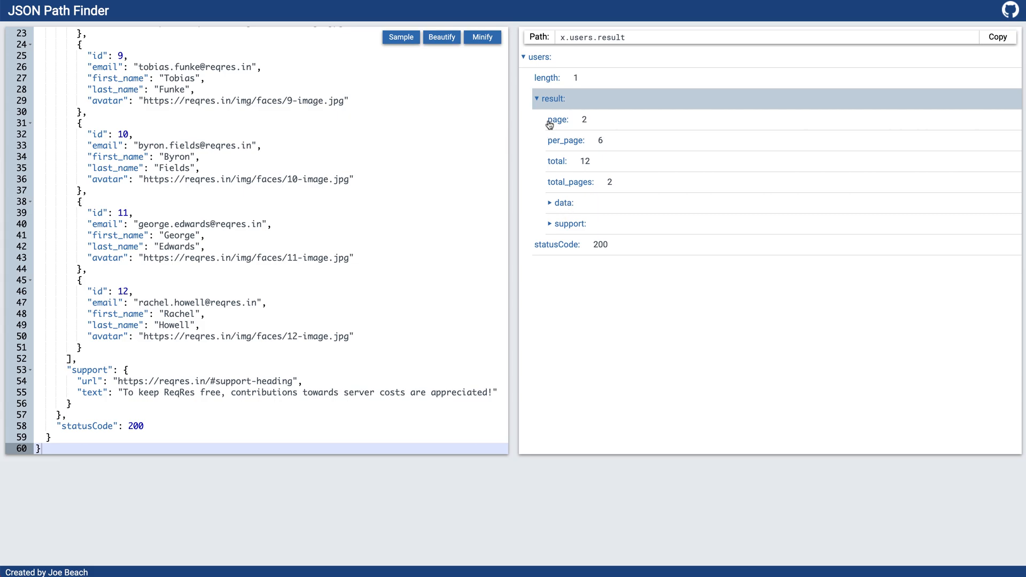
click(559, 204)
click(570, 226)
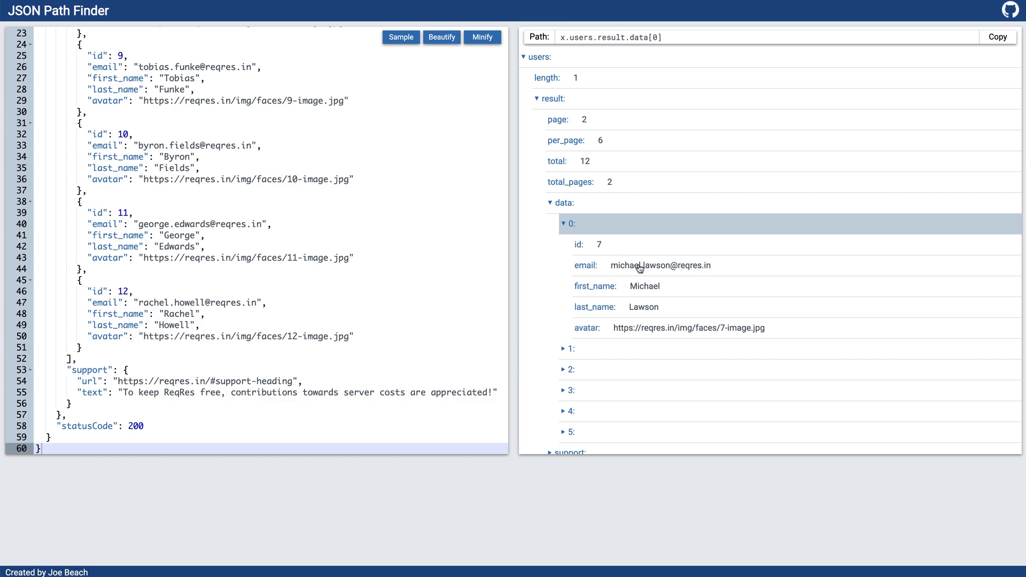
click(643, 290)
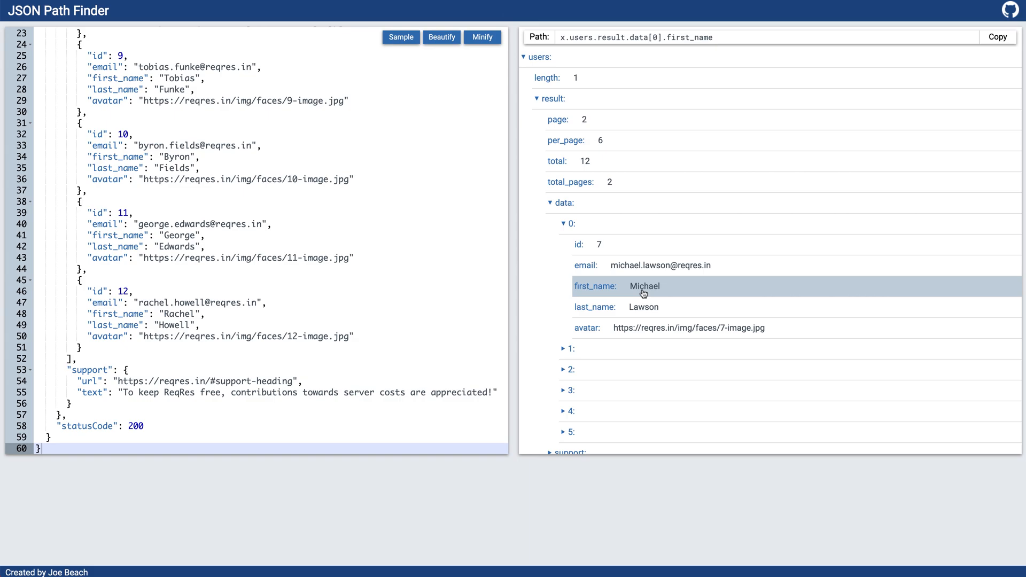
click(1002, 39)
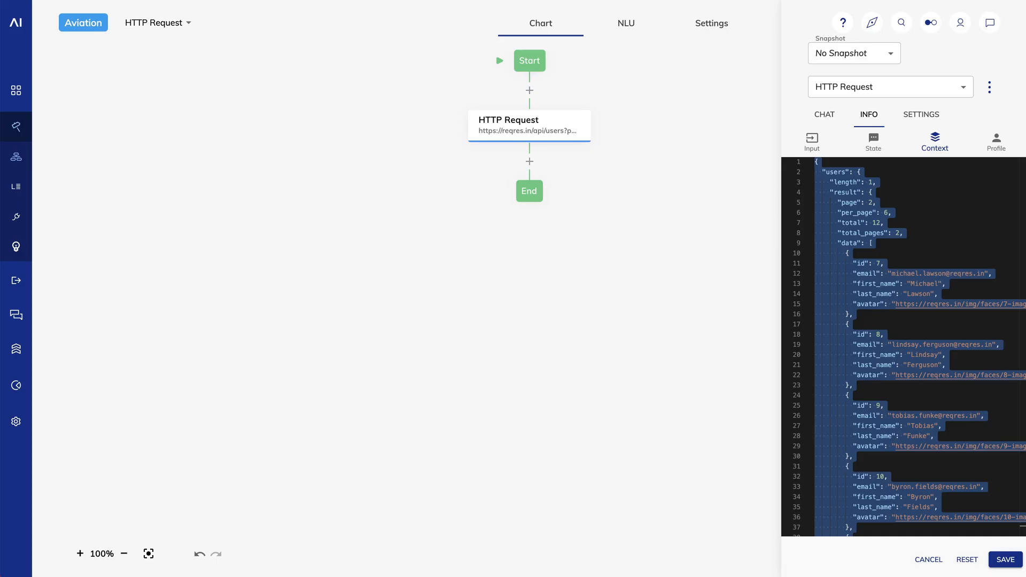
Add a Say node after the HTTP Request node and open it at its output text
click(531, 162)
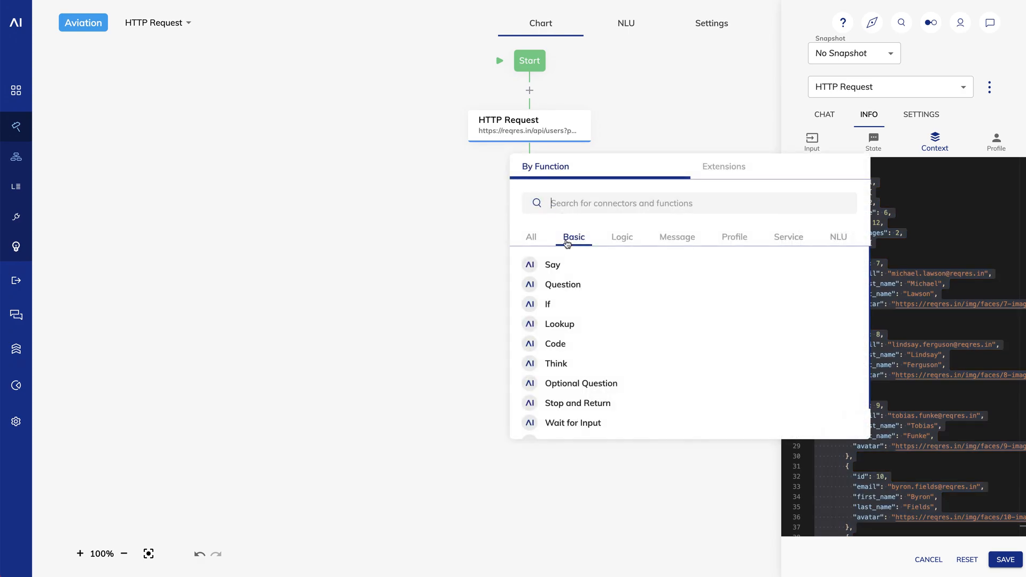
click(556, 268)
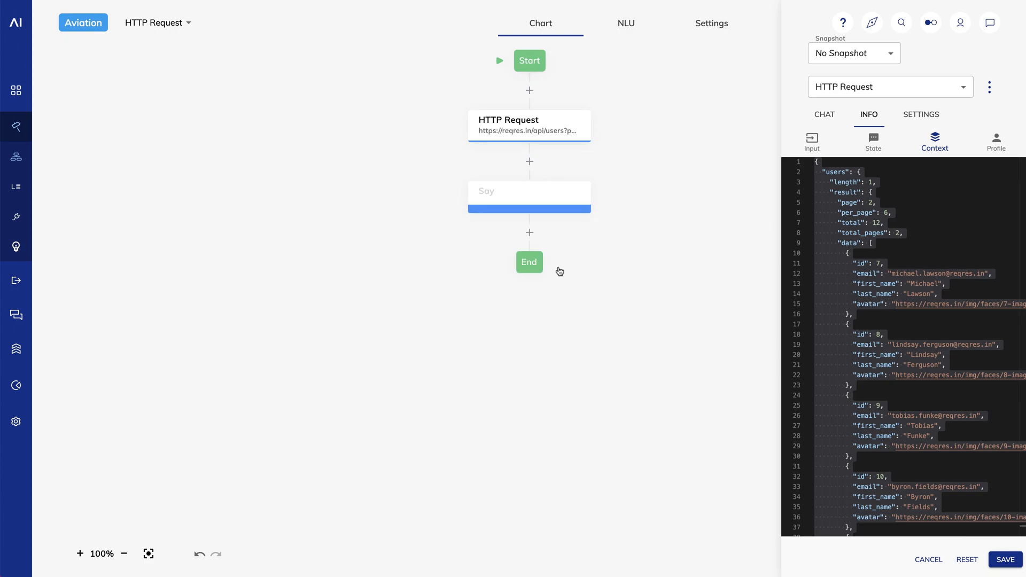
click(520, 199)
click(591, 232)
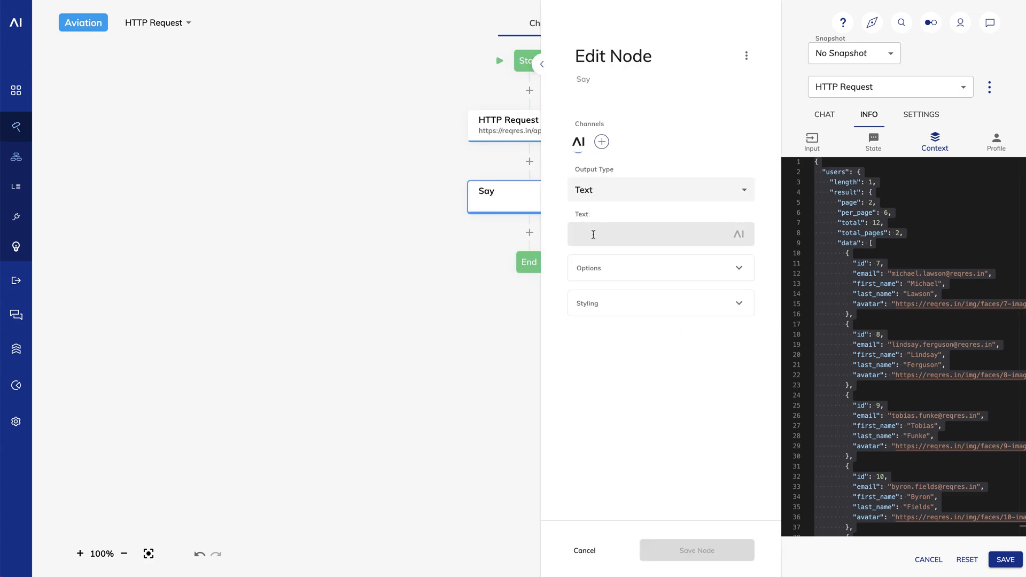
Enter "The email for {{ context.users.result.data[0].first_name }}" as the Say node's text
text(The email for )
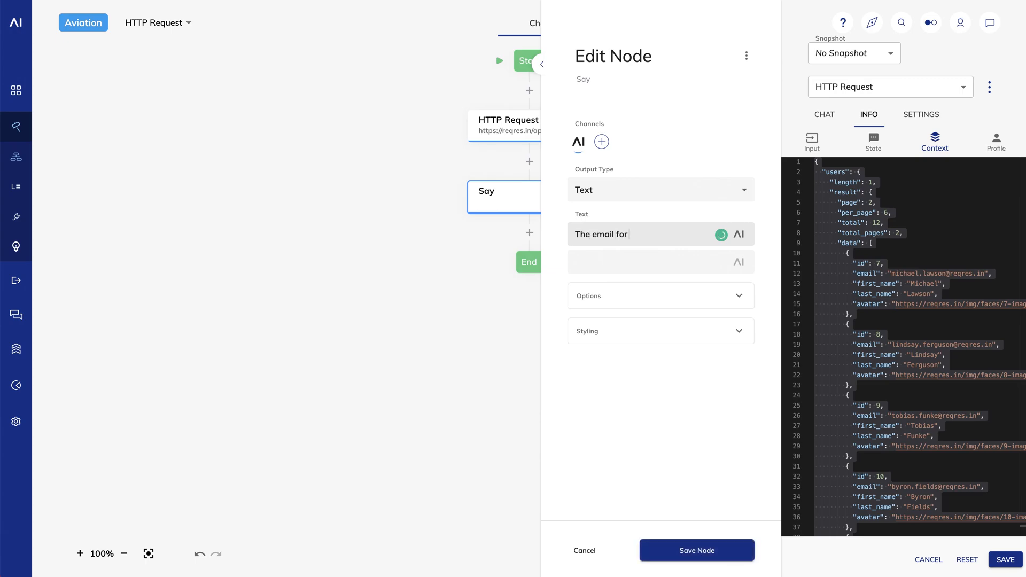
text({{ }})
key(ctrl+v)
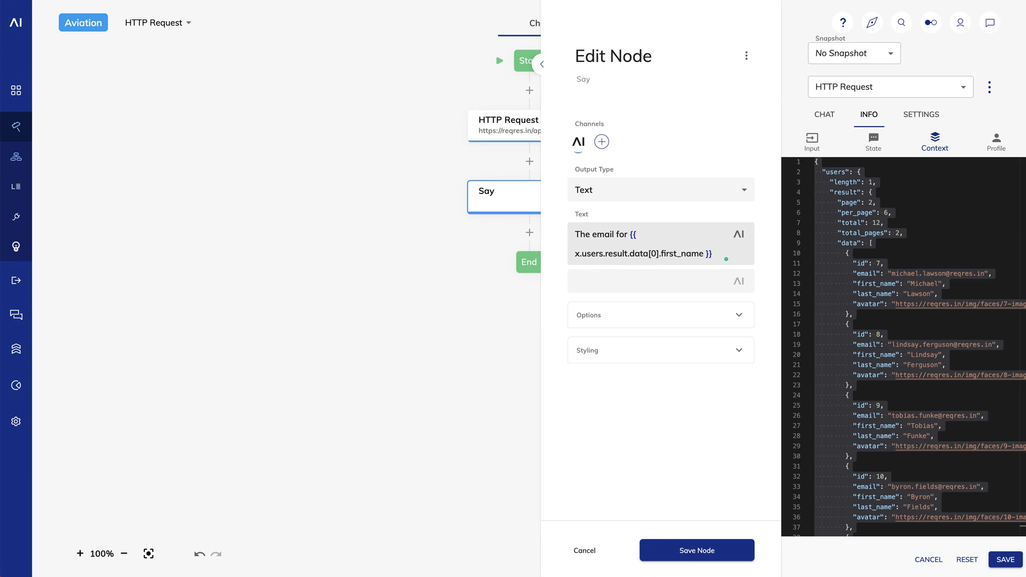
drag(579, 253, 575, 253)
text(context)
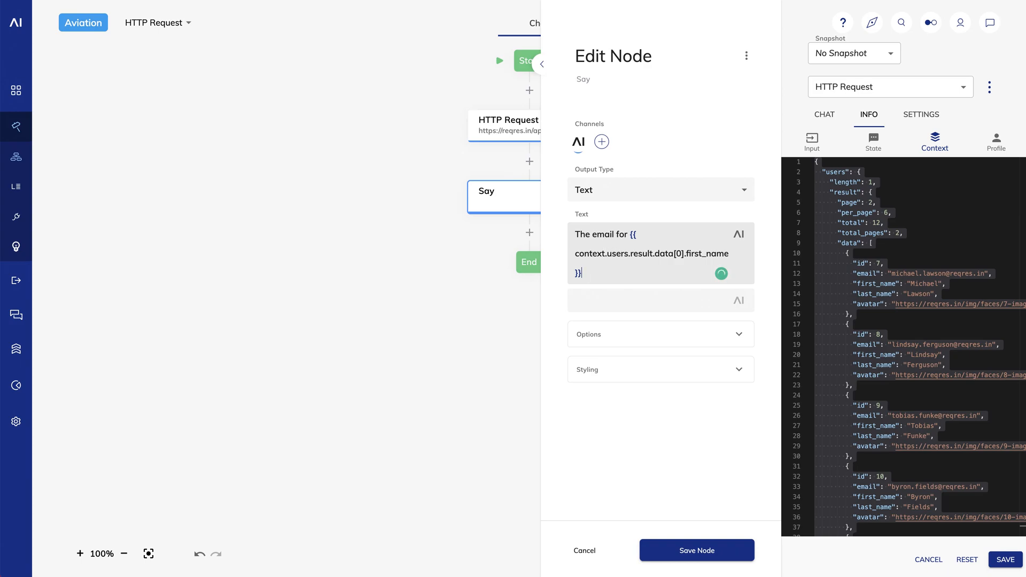
Append the expression {{ context.users.result.data[0].last_name }} followed by the word "is" to the Say text
text({{ }})
key(Left)
key(ctrl+v)
key(shift+Left)
key(shift+Left)
key(shift+Left)
key(shift+Left)
key(shift+Left)
text(last)
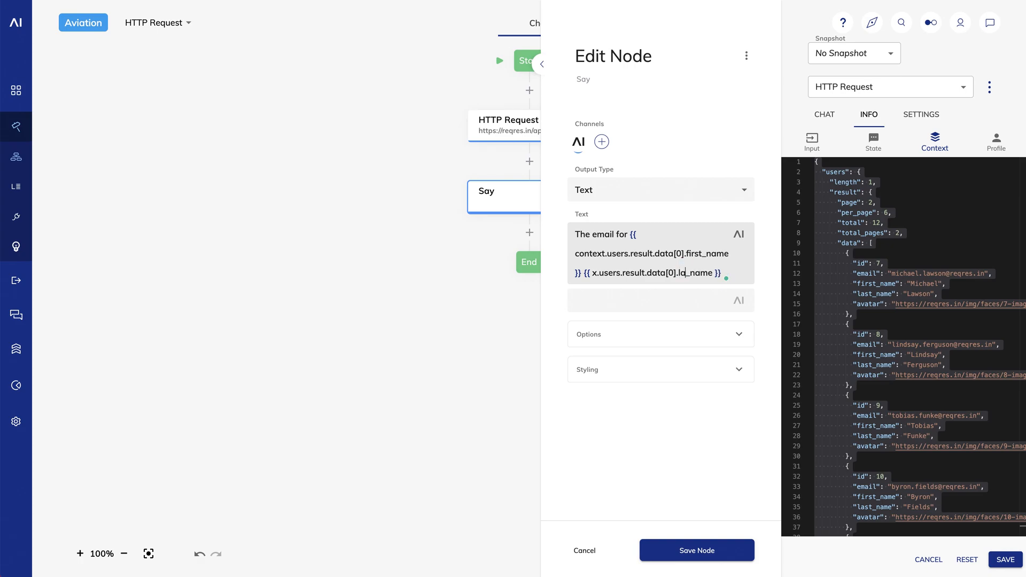
key(Left)
key(Left)
key(Left)
key(Left)
key(Left)
key(Left)
key(Left)
key(shift+Left)
text(conte)
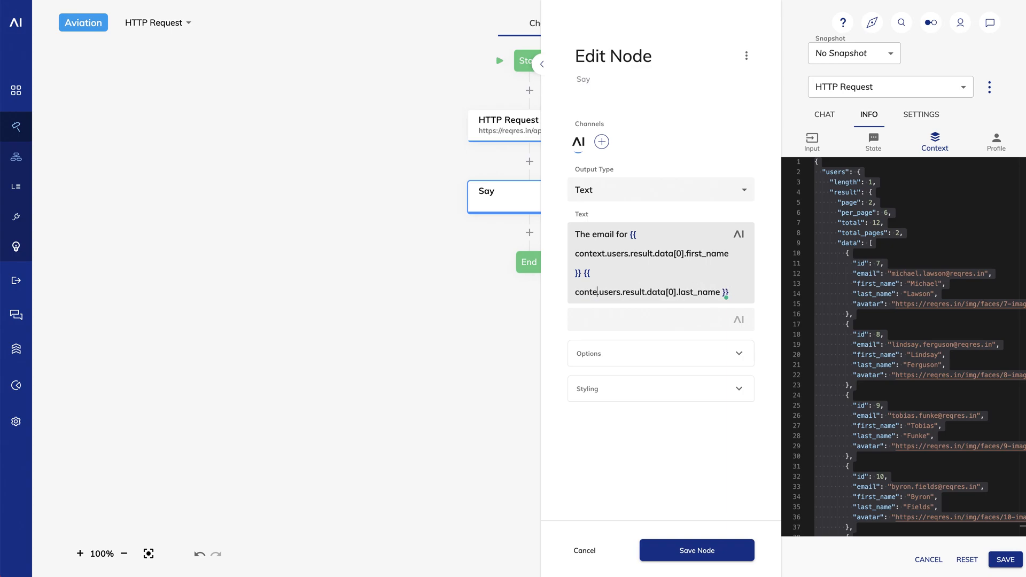
text(xt is {{)
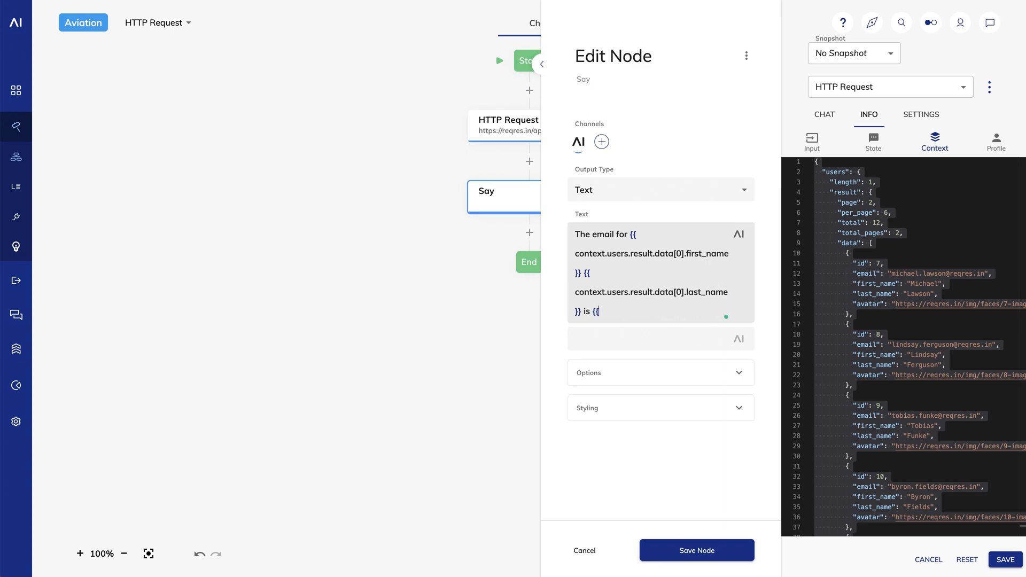
Complete the Say text with {{ context.users.result.data[0].email }} and save the node
key(ctrl+v)
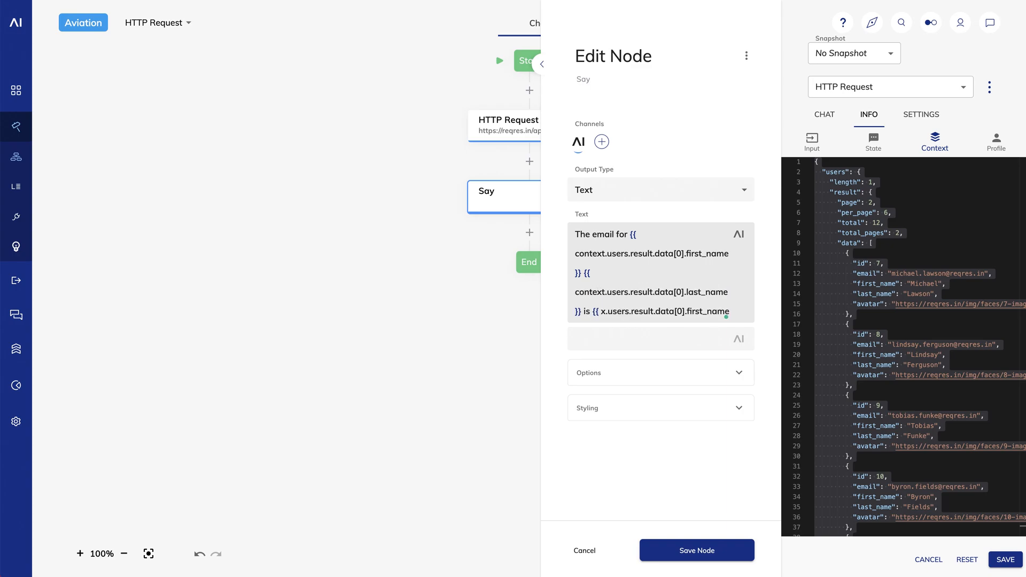
text(}})
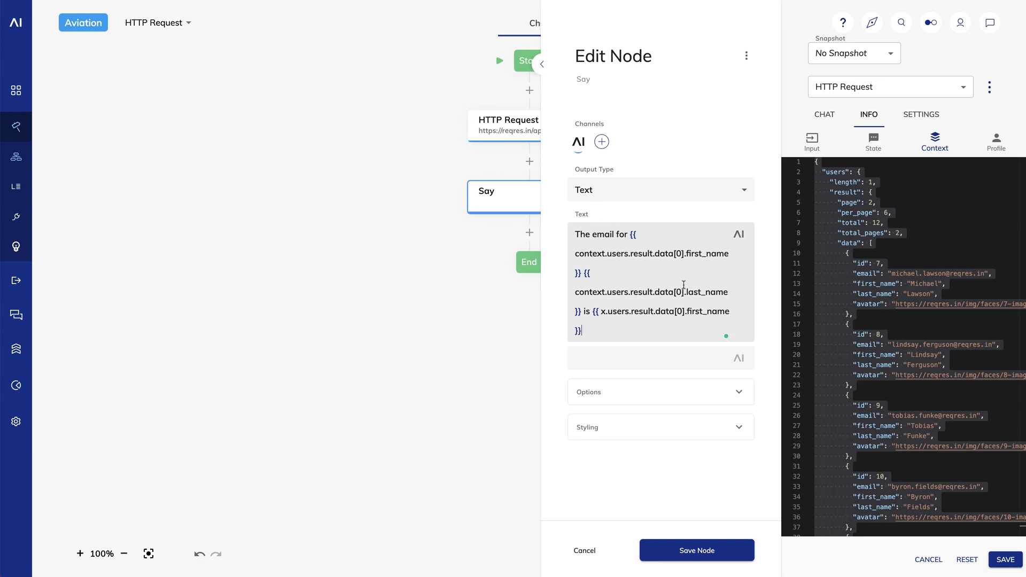
drag(687, 311, 728, 311)
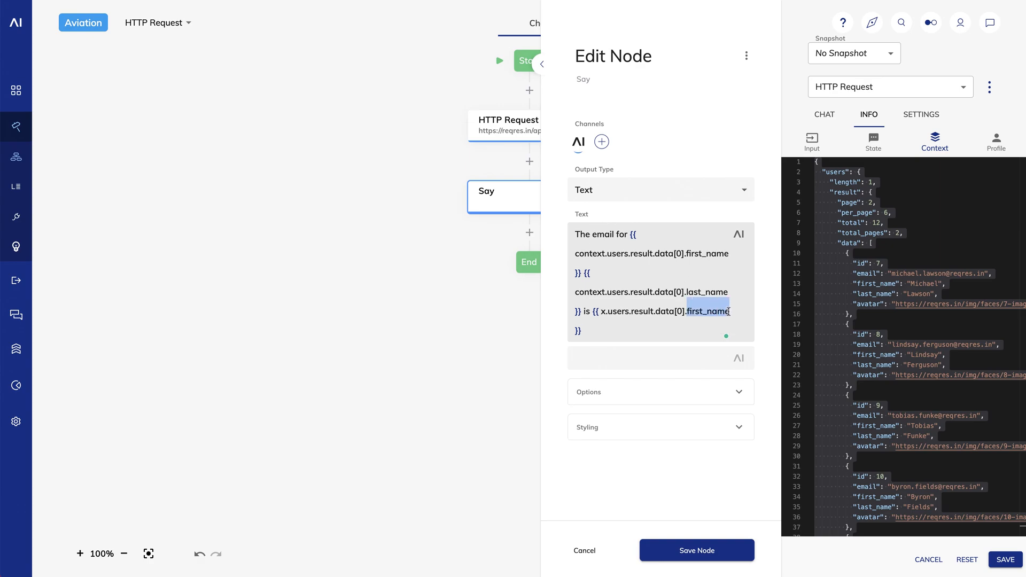
text(email)
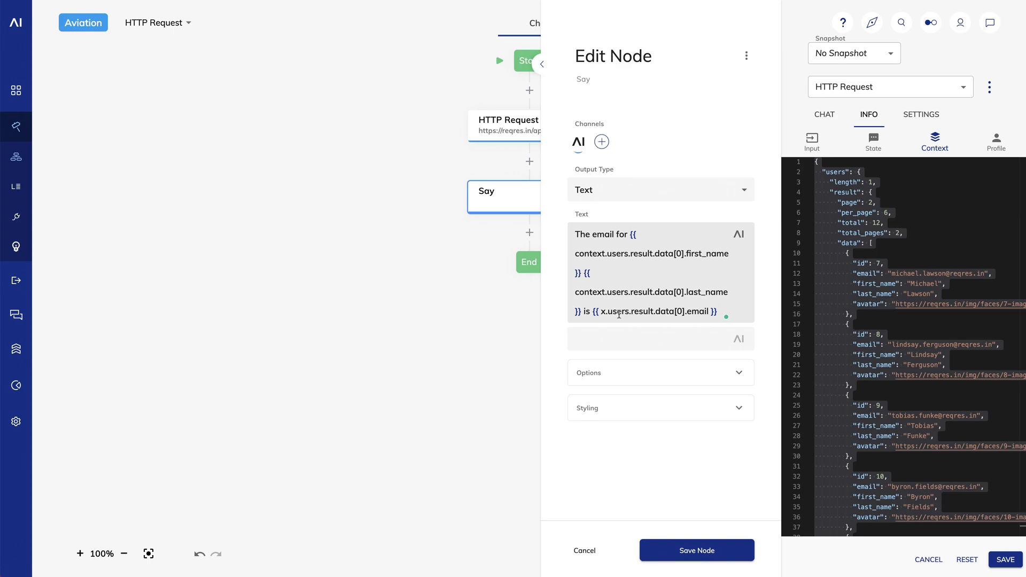
click(602, 314)
text(contex)
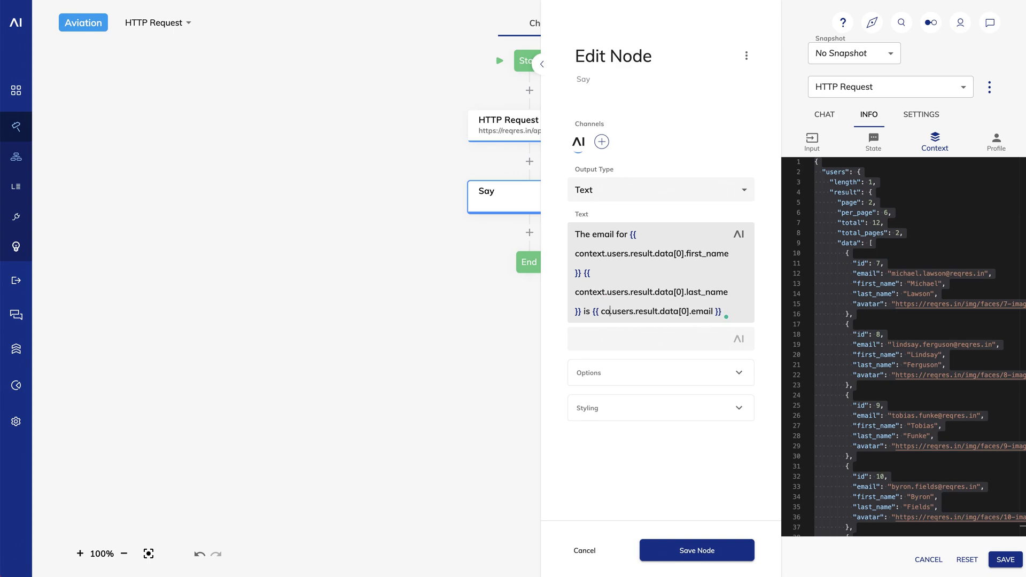
text(t)
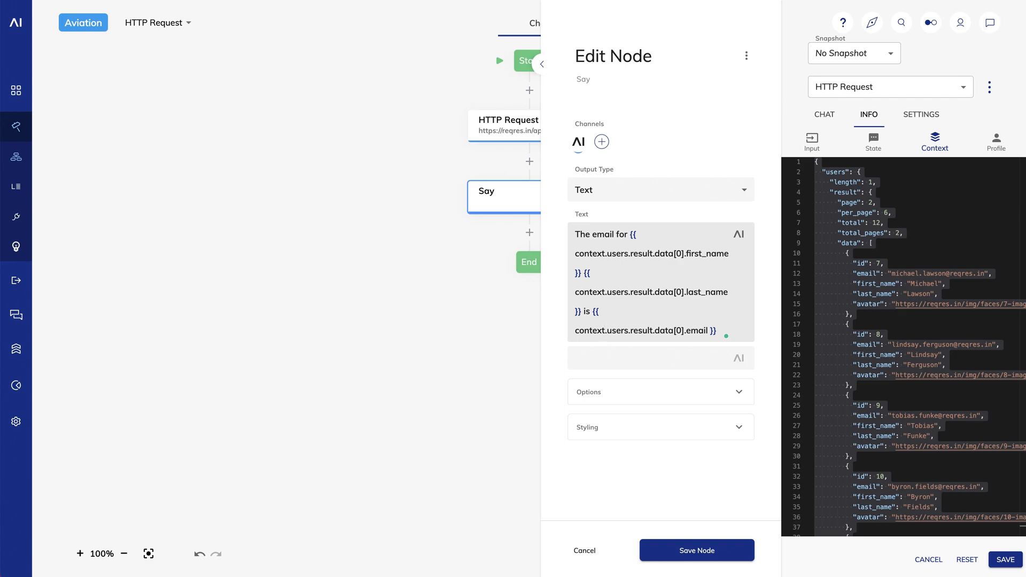
click(677, 553)
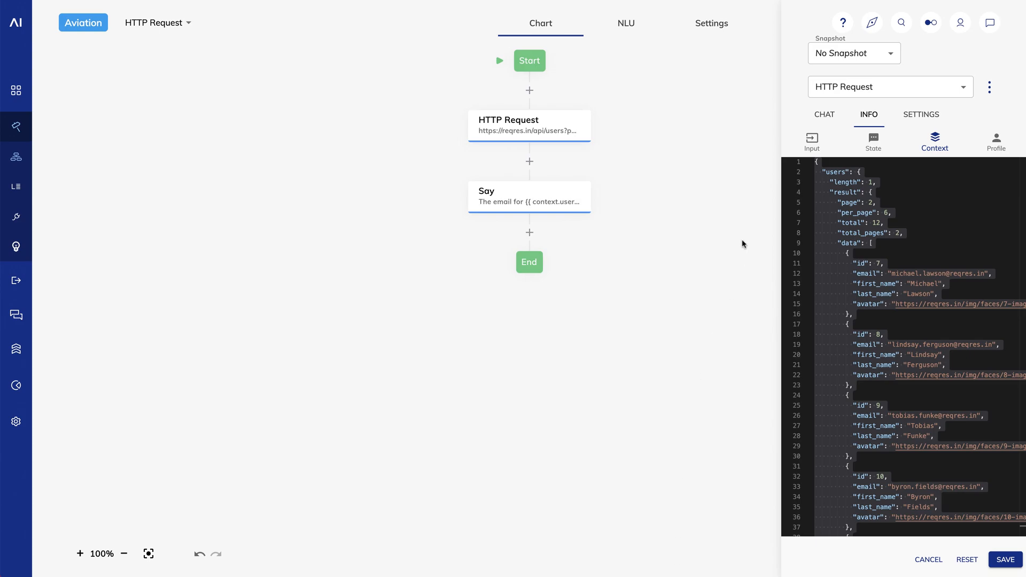
Test the Say output by sending the chat message "hi"
click(831, 118)
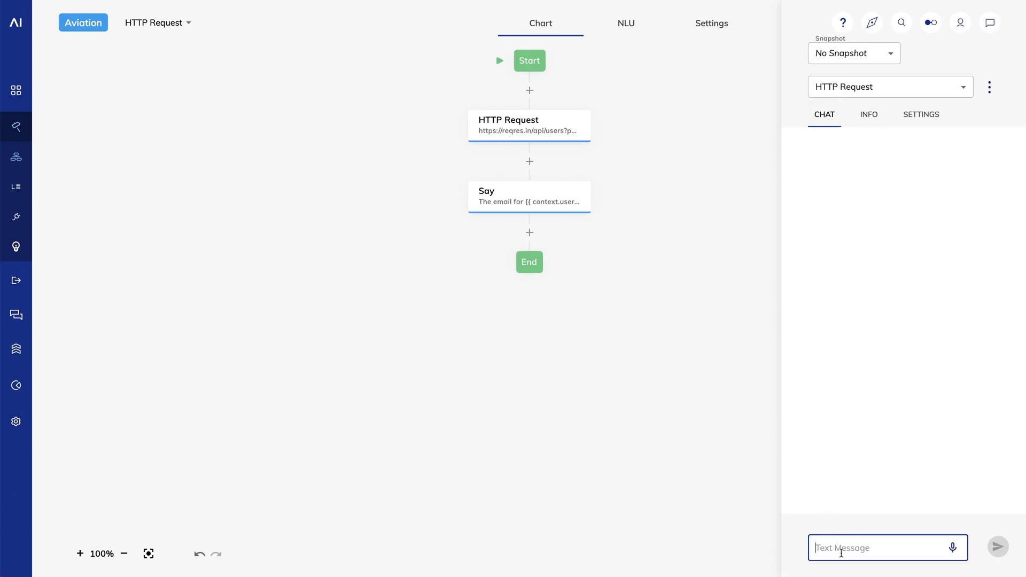
text(hi)
key(Return)
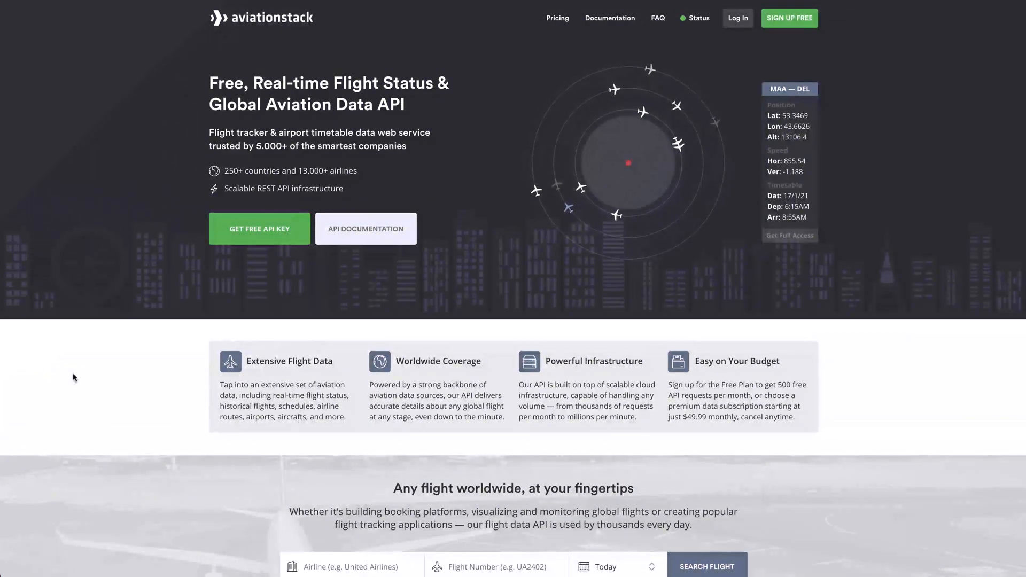
click(744, 18)
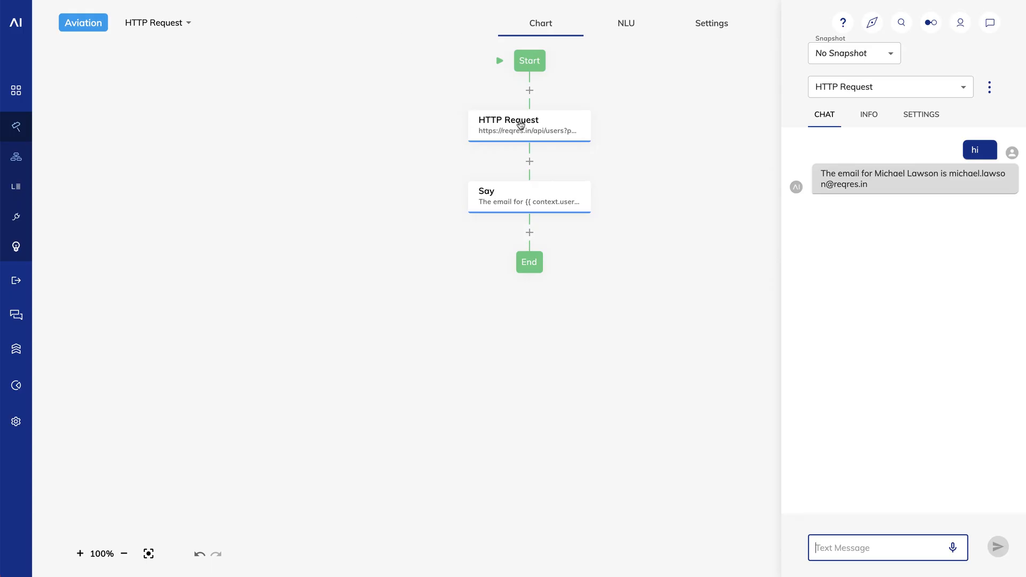
click(522, 126)
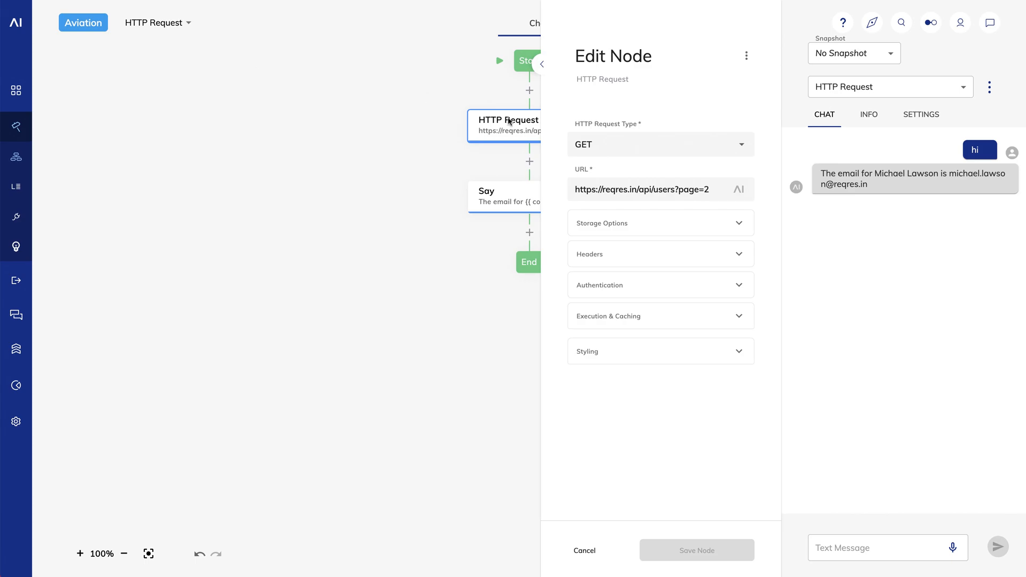
double_click(671, 189)
key(ctrl+a)
key(ctrl+v)
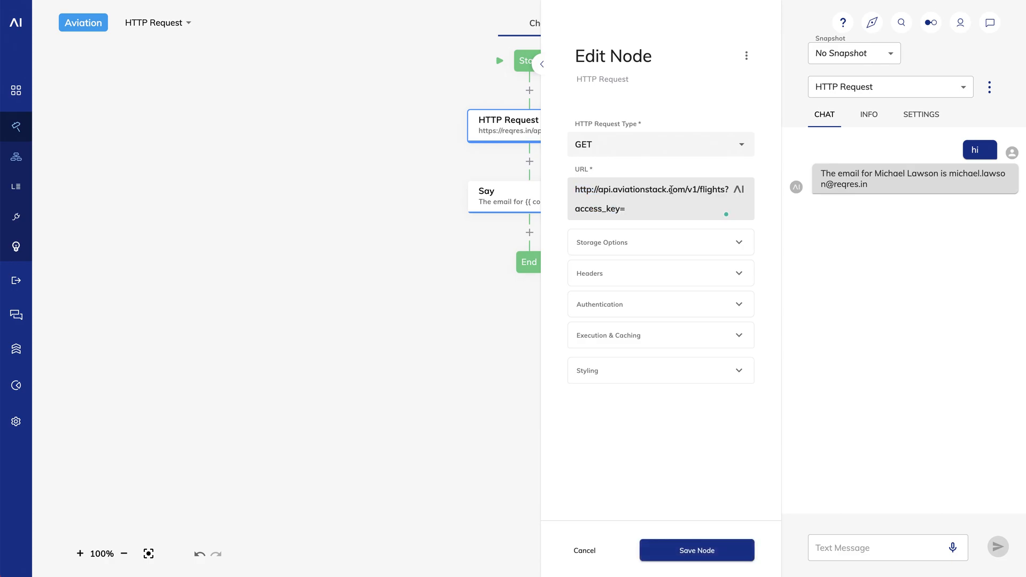
key(ctrl+v)
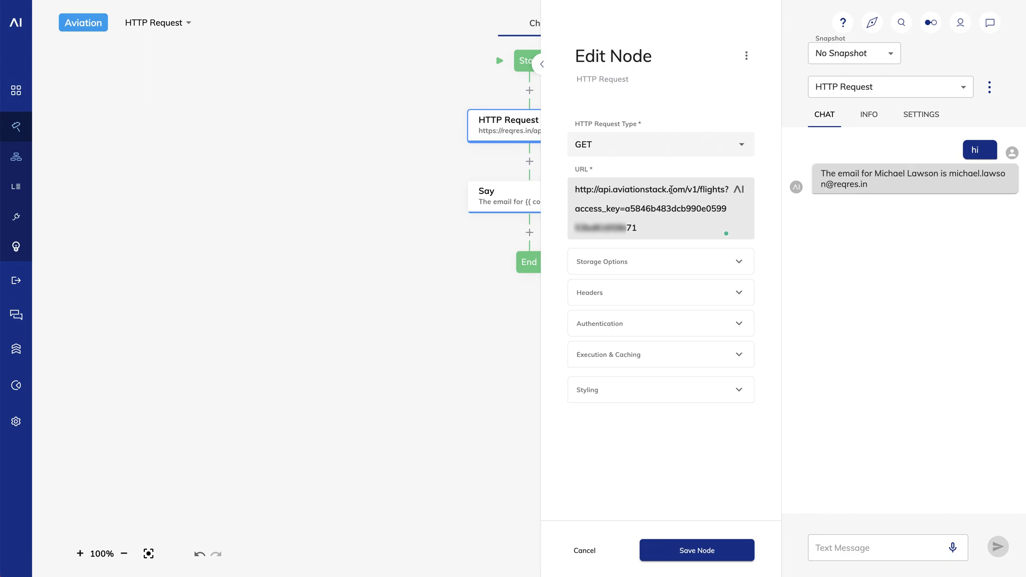
Append the filters &dep_iata=SFO&arr_iata=ORD&airline_name=United Airlines to the request URL and review its endpoint and parameters
double_click(713, 190)
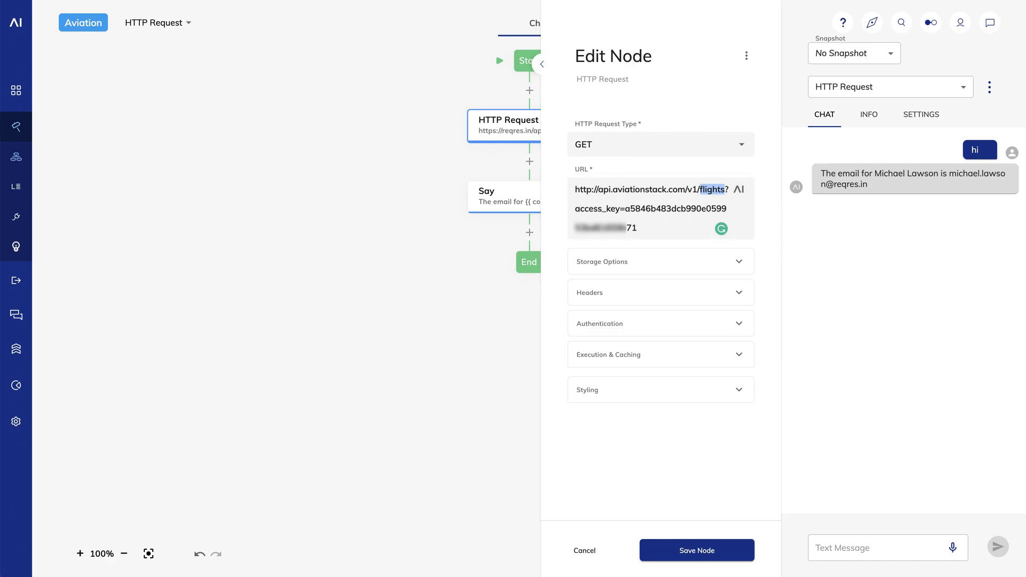
key(ctrl+v)
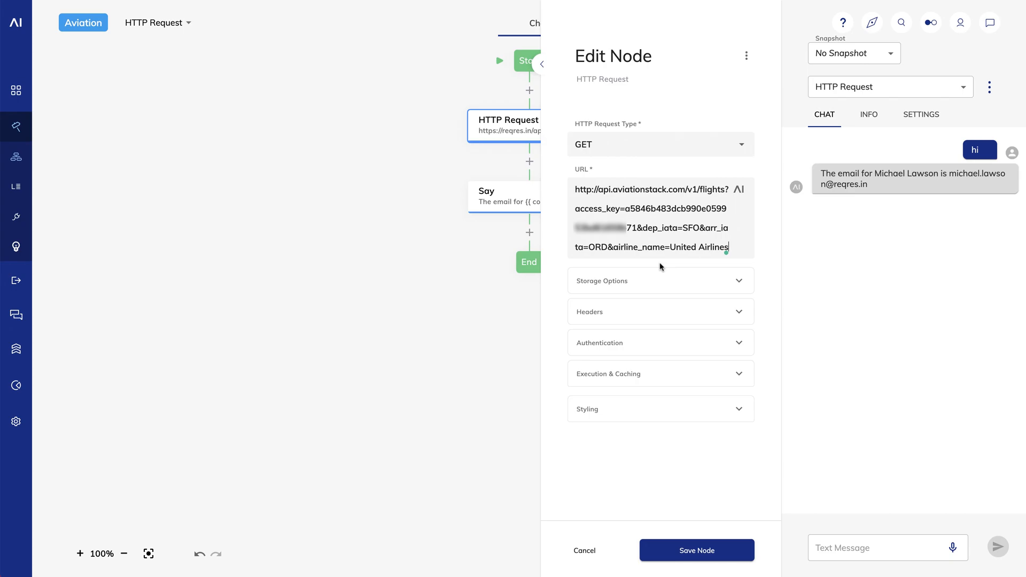
double_click(691, 229)
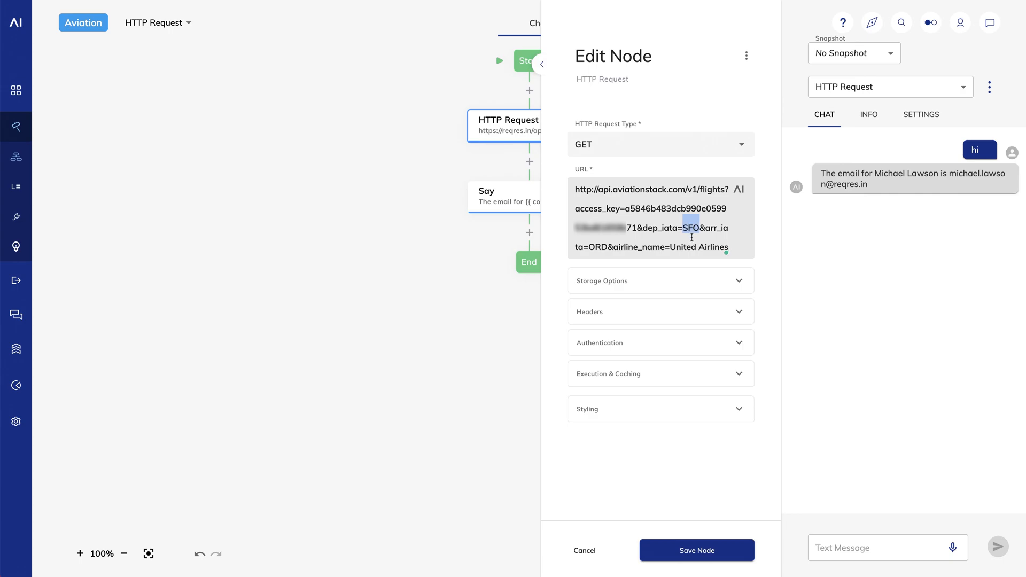
double_click(598, 247)
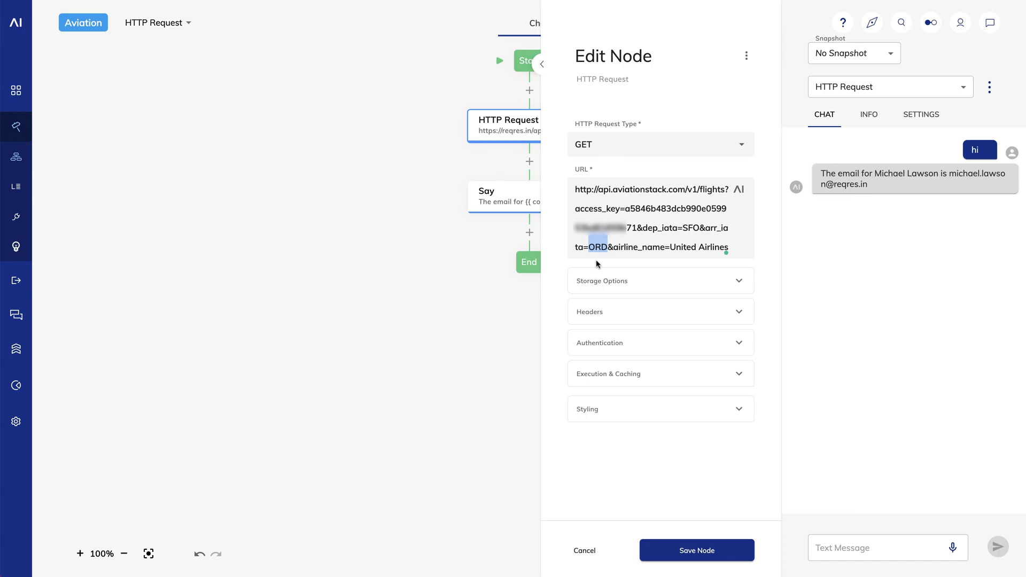
drag(669, 247, 729, 248)
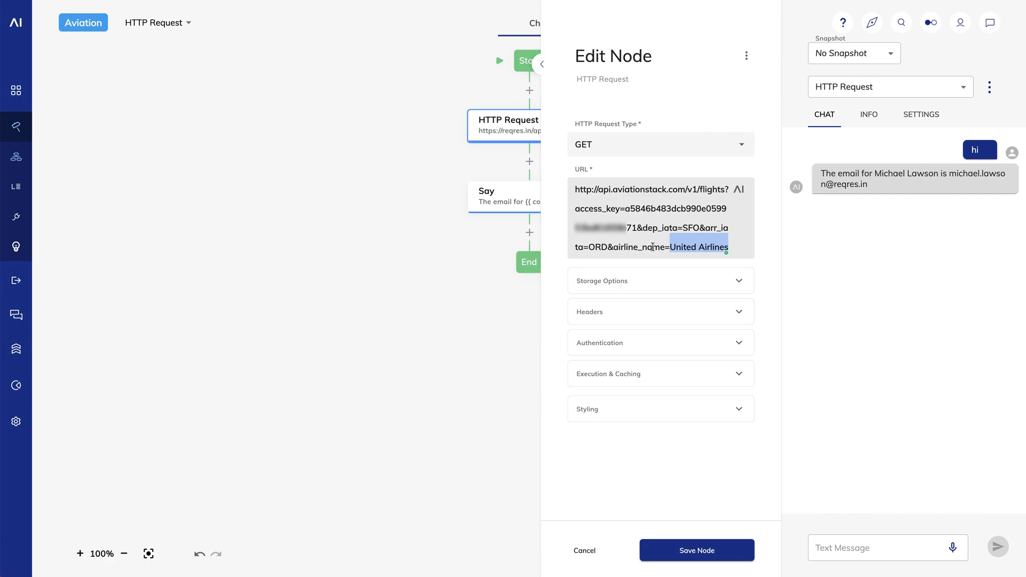
drag(642, 228, 676, 225)
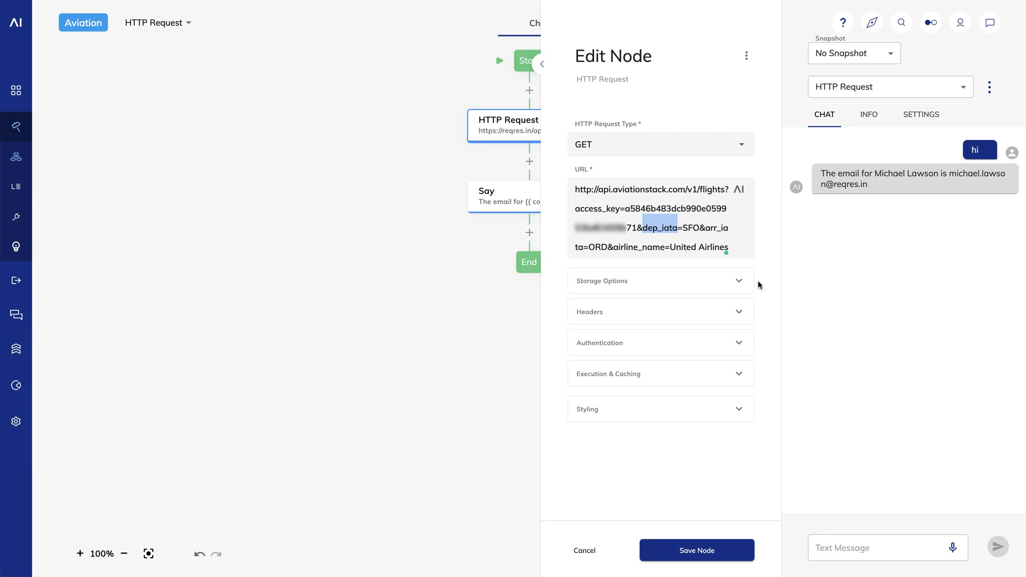
Change the HTTP request's context storage key to flights and save the node
click(739, 282)
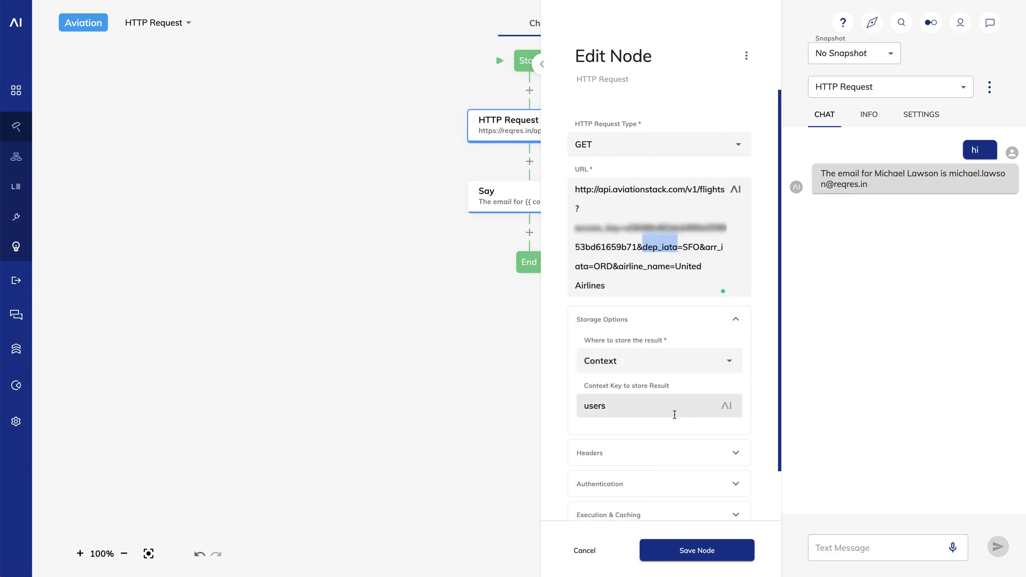
double_click(590, 406)
text(flights)
click(670, 540)
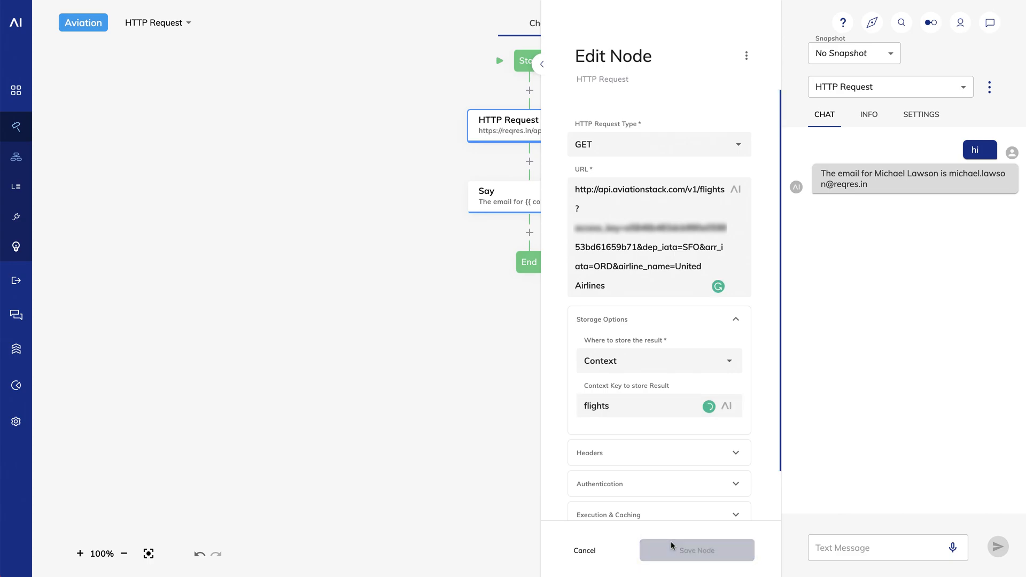
Delete the Say node and run the flow by sending the test message "hi"
right_click(517, 194)
click(531, 211)
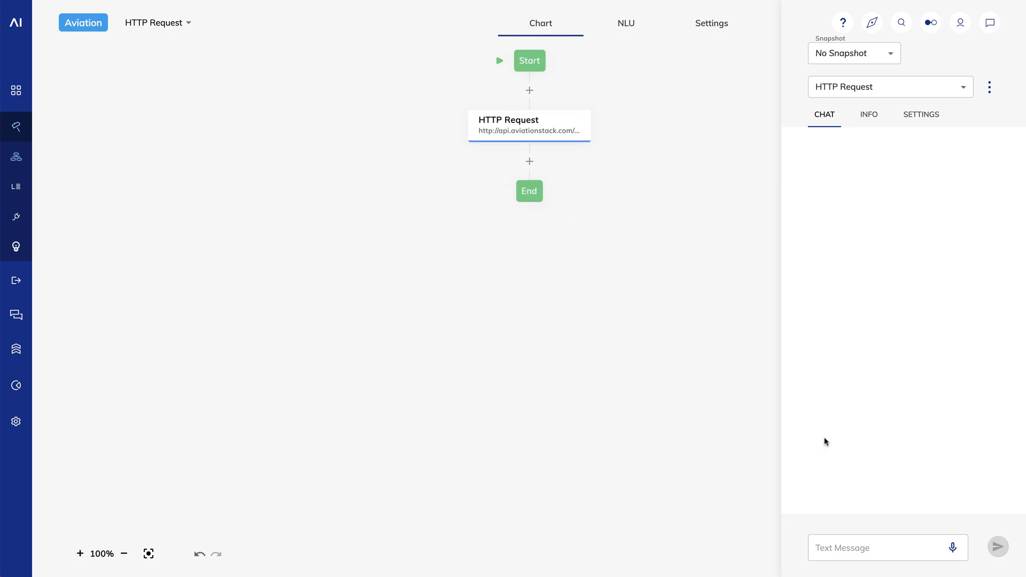
click(863, 548)
text(hi)
key(Return)
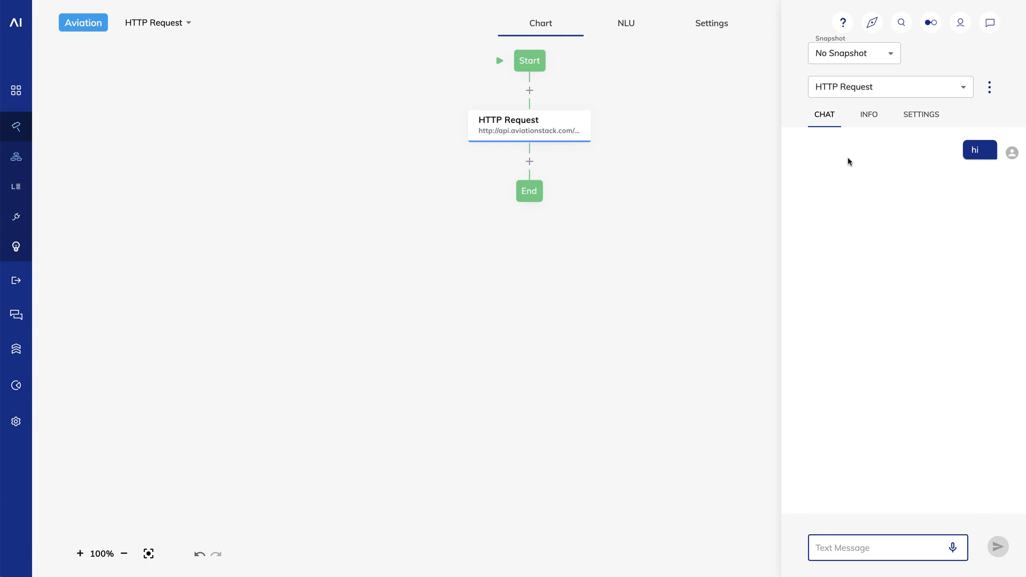
Copy the whole context JSON of the test session and replace the JSON content in JSON Path Finder with it
click(867, 113)
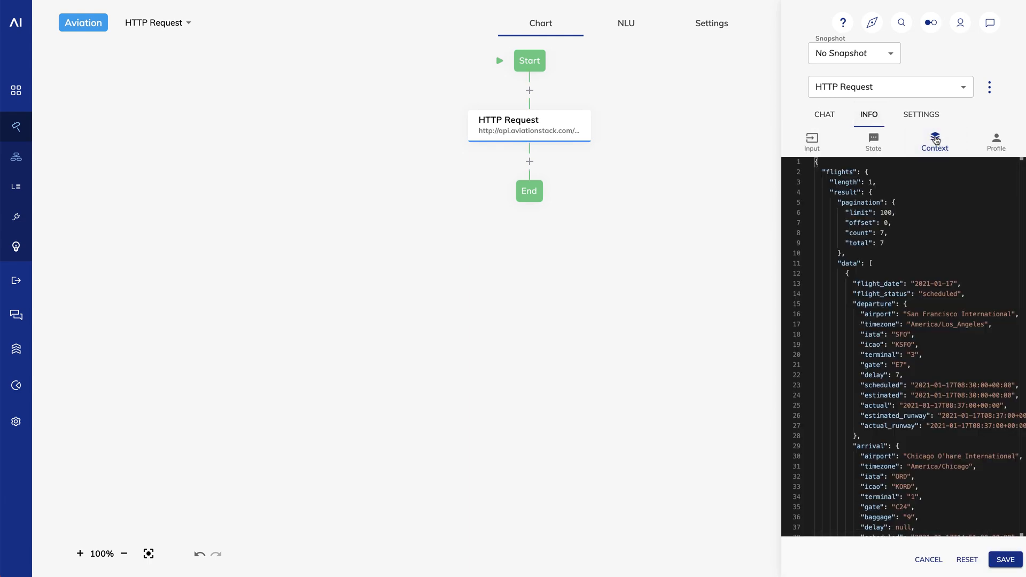
click(903, 212)
key(ctrl+a)
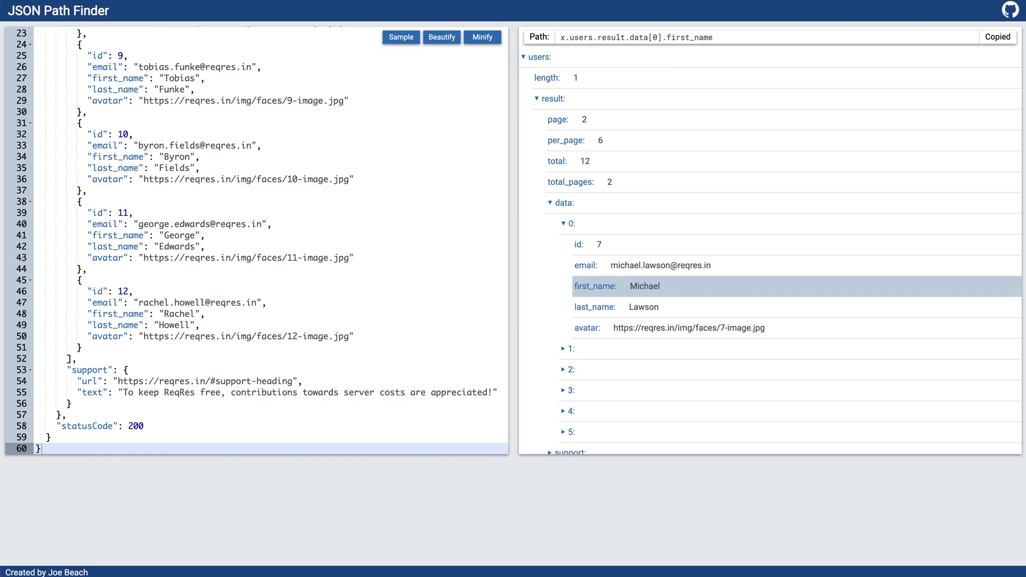
click(137, 197)
key(ctrl+a)
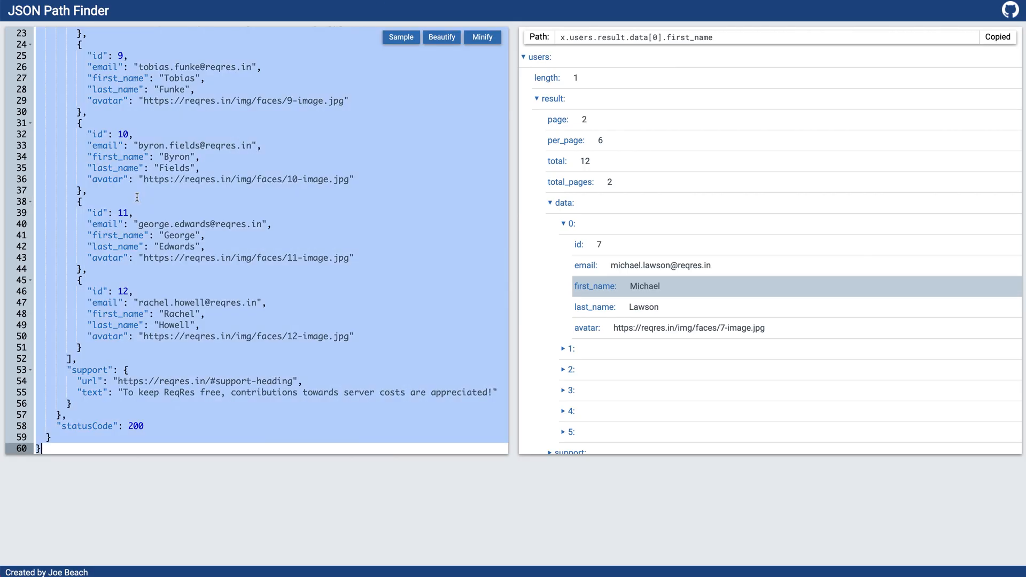
key(ctrl+v)
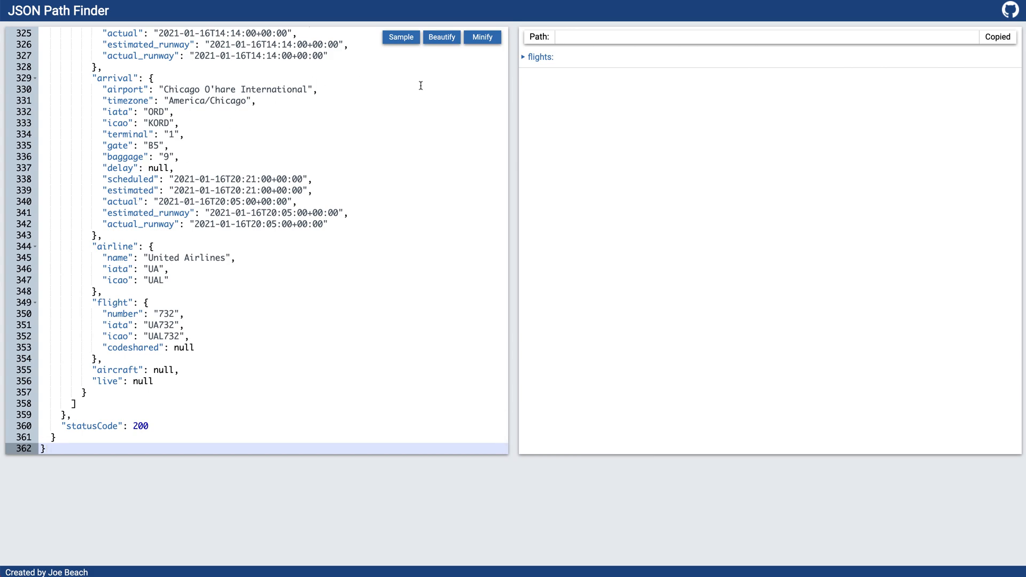
Expand flights, result, data, item 0 and departure in the JSON tree, and get the path of the departure gate
click(528, 59)
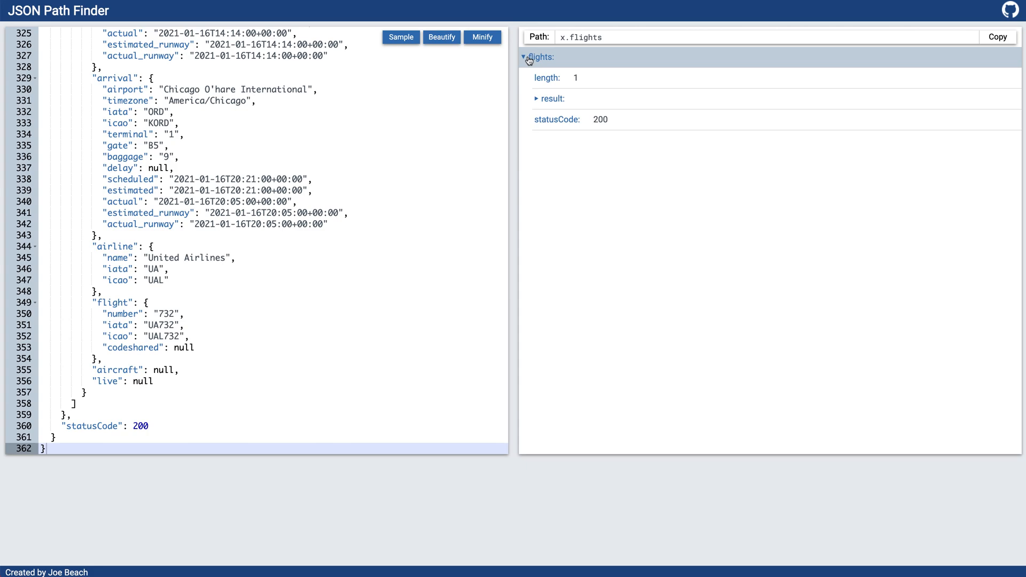
click(542, 99)
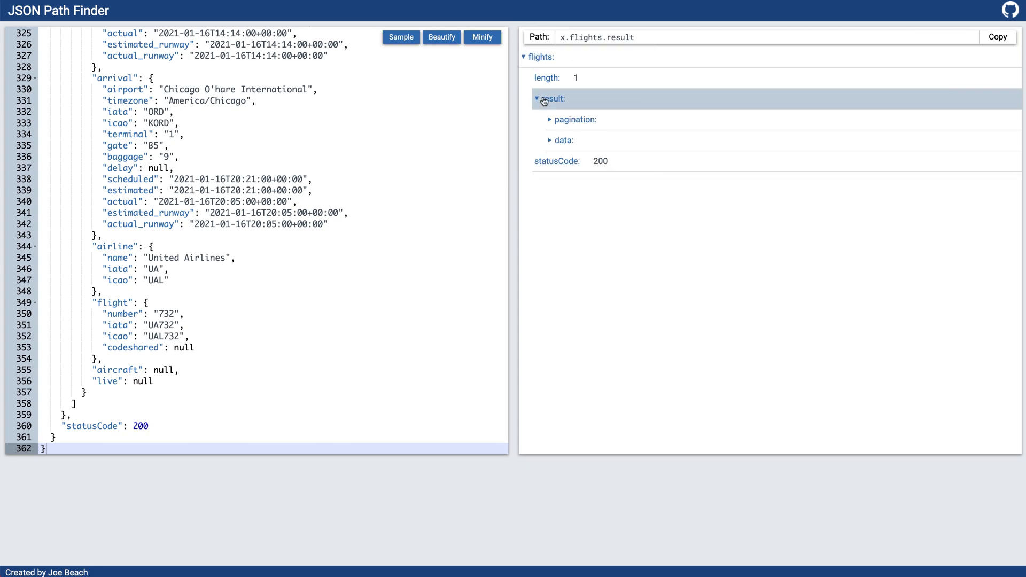
click(562, 140)
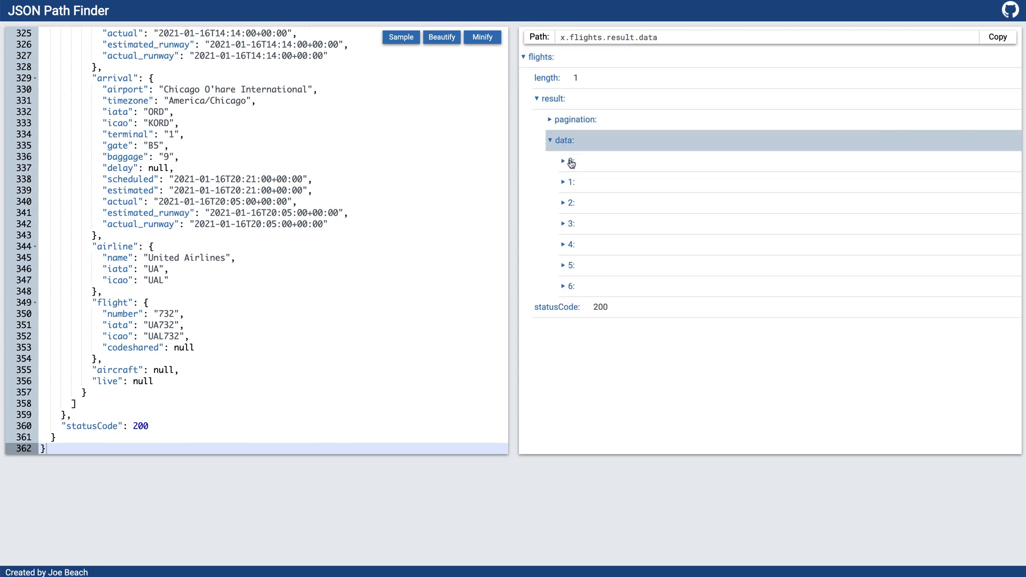
click(571, 161)
click(595, 224)
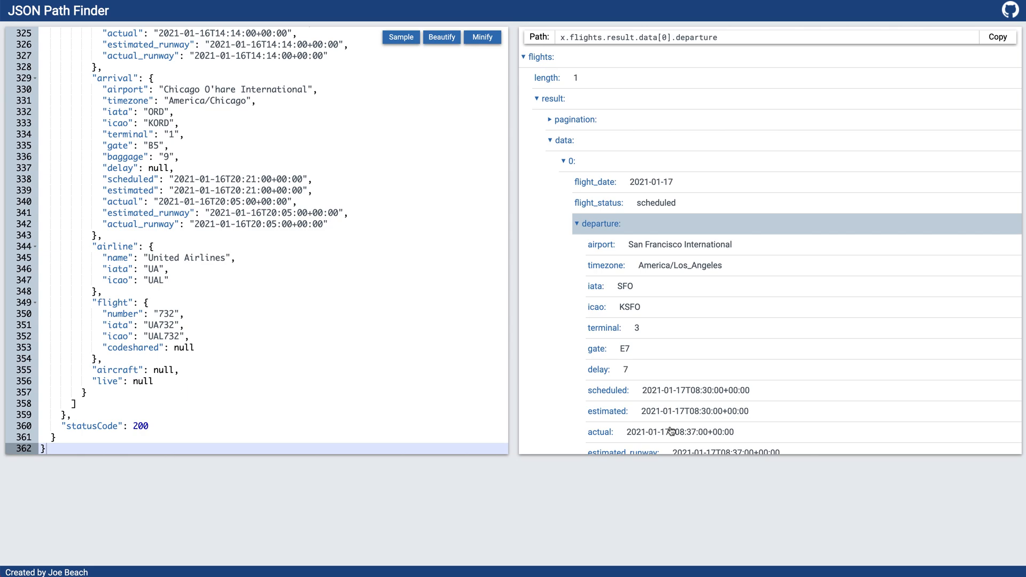
scroll(671, 432, down, 3)
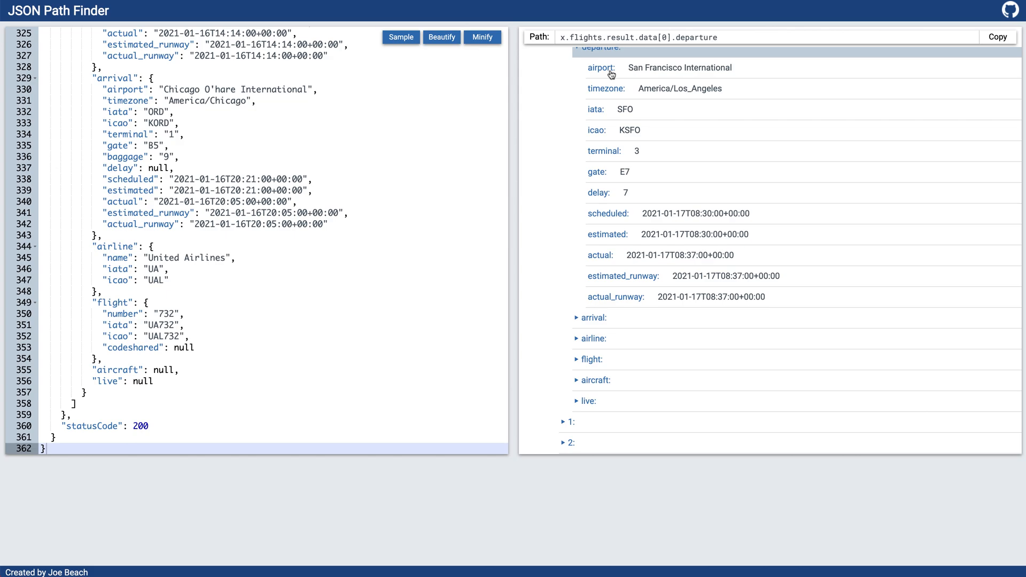
click(601, 178)
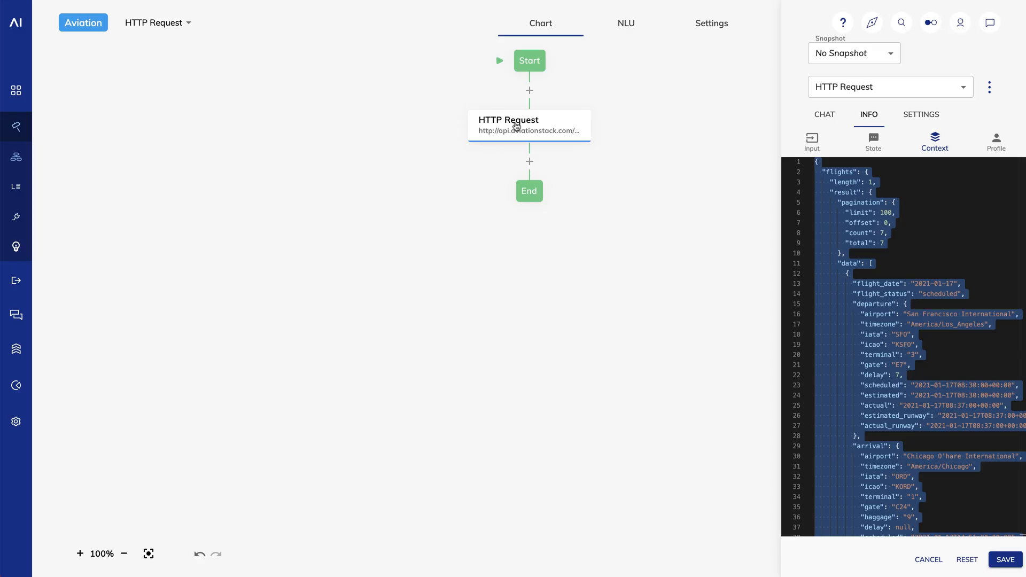
Back in Cognigy.AI, add a Say node after the HTTP Request with the text "Your gate is {{context.flights.result.data[0].departure.gate}}" and save it
click(530, 160)
click(572, 265)
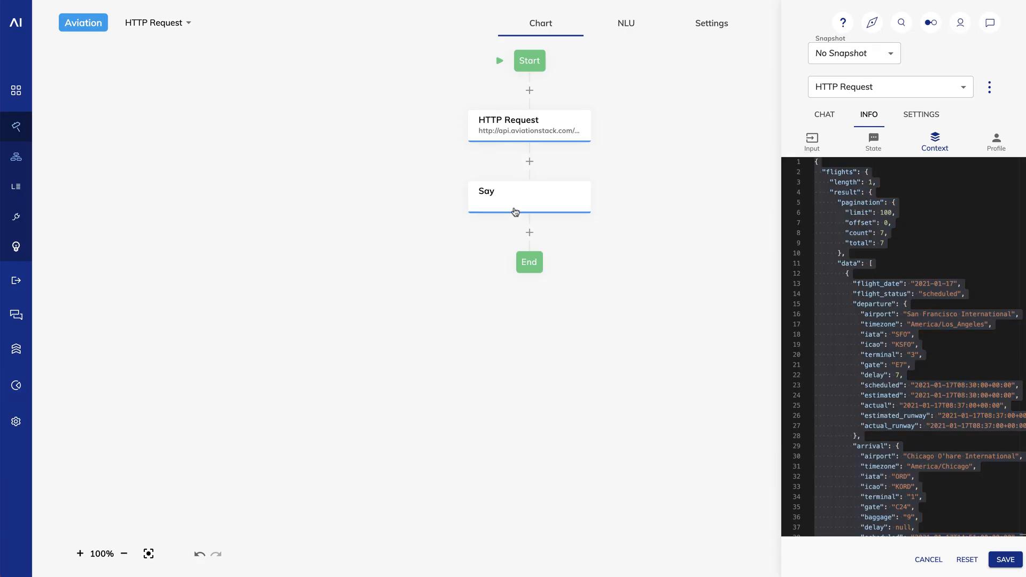
click(514, 197)
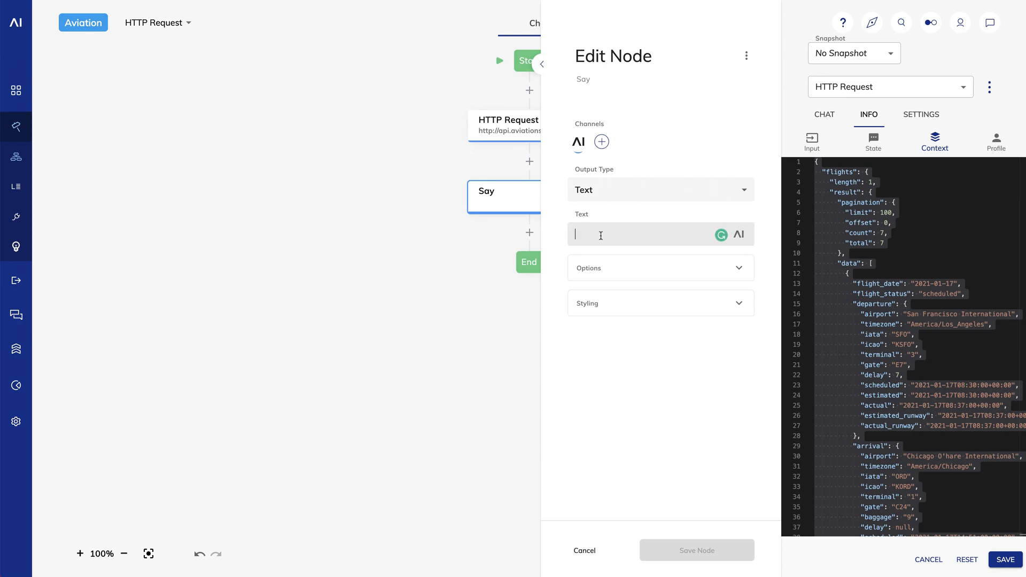
text(Your gate is {{)
text(x.flights.result.data[0].departure.gate)
text(}})
text(conte)
click(692, 556)
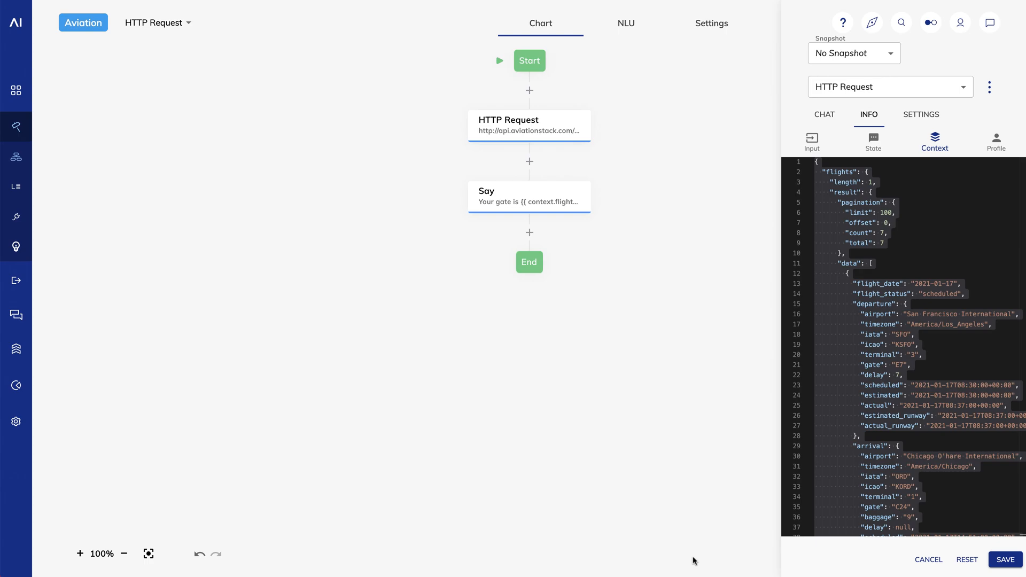
Test the flow's gate output by sending the chat message "hi"
click(823, 116)
click(858, 550)
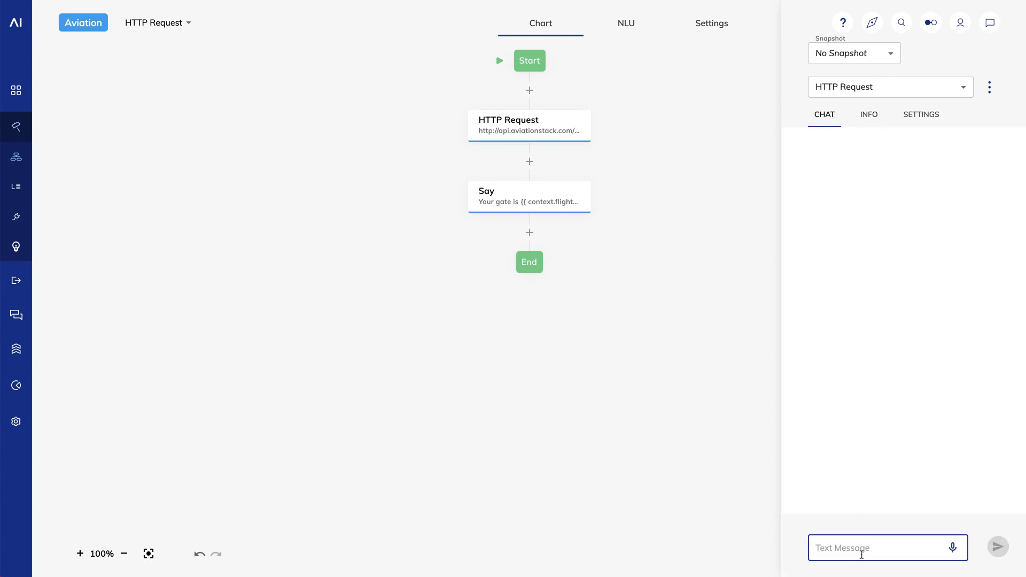
text(hi)
key(Return)
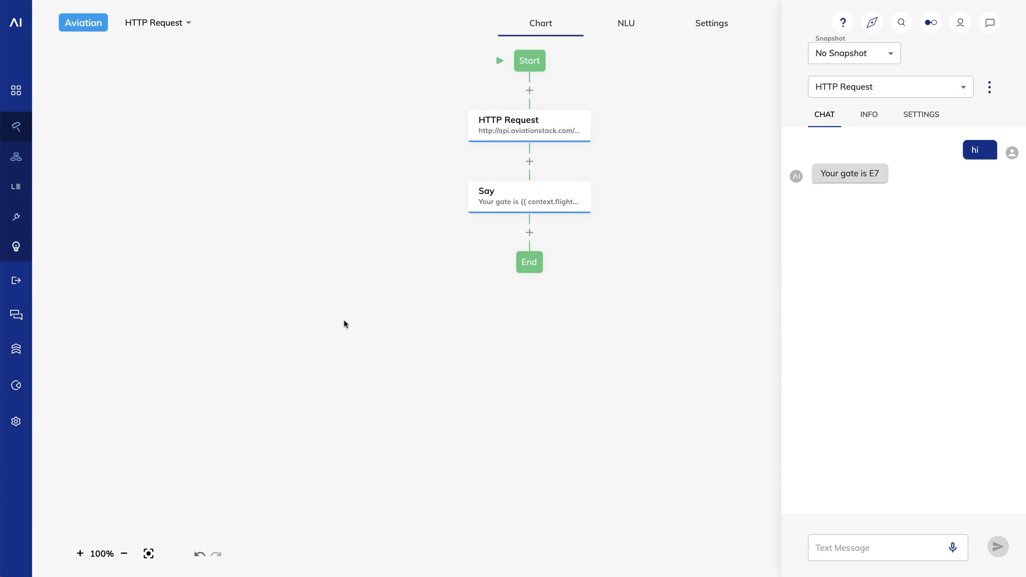
Delete the Say node and add a Question node between Start and the HTTP Request node
click(530, 191)
right_click(561, 195)
click(566, 209)
click(528, 91)
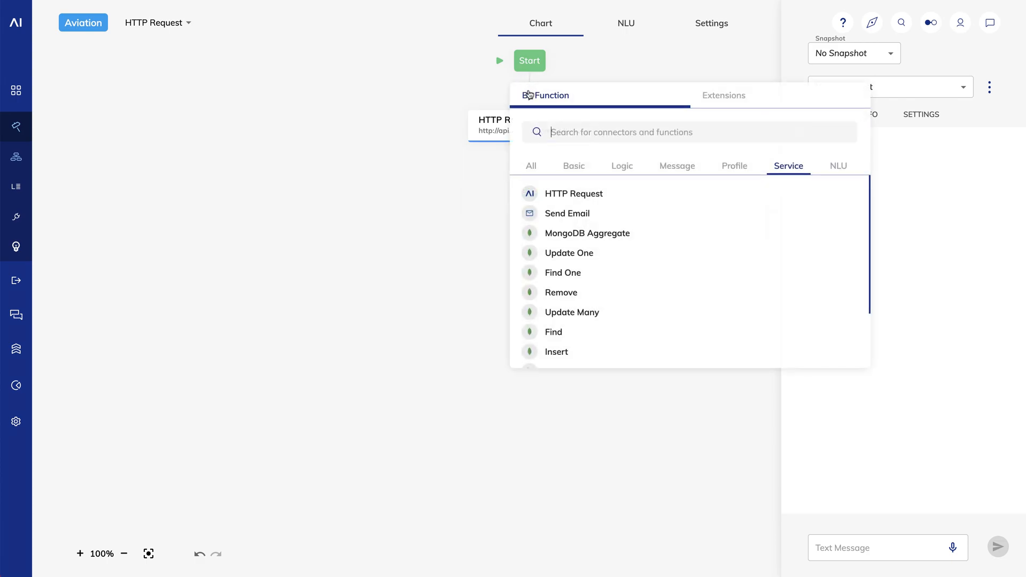
text(ques)
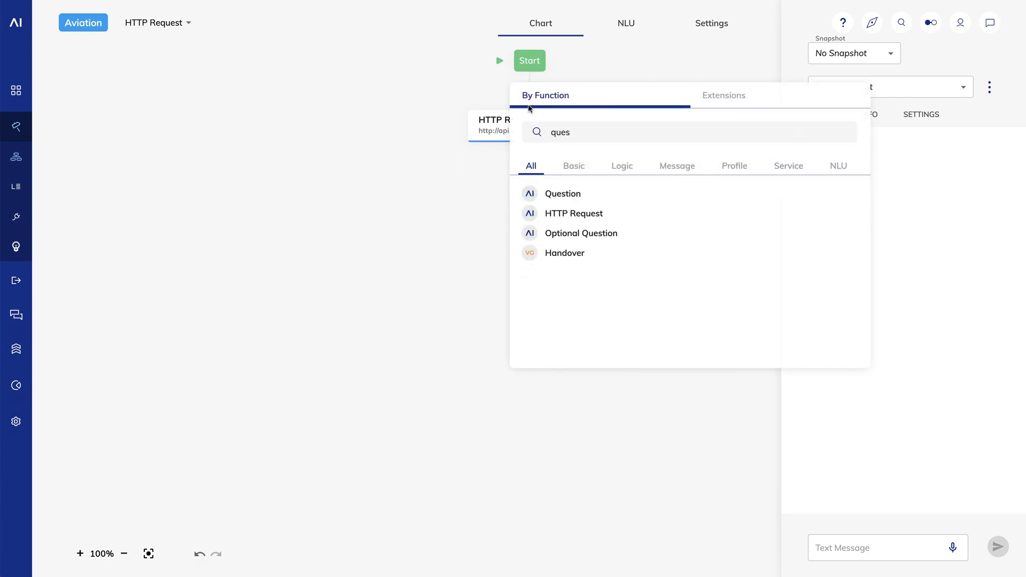
click(574, 196)
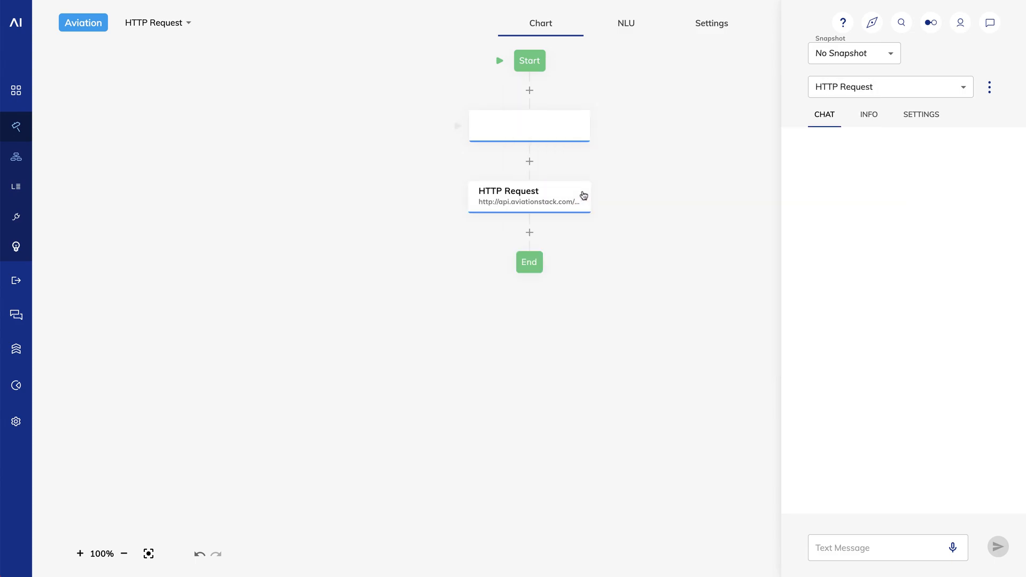
Set the Question node's type to Text and its text to "What is your flight number?", and save the node
click(534, 117)
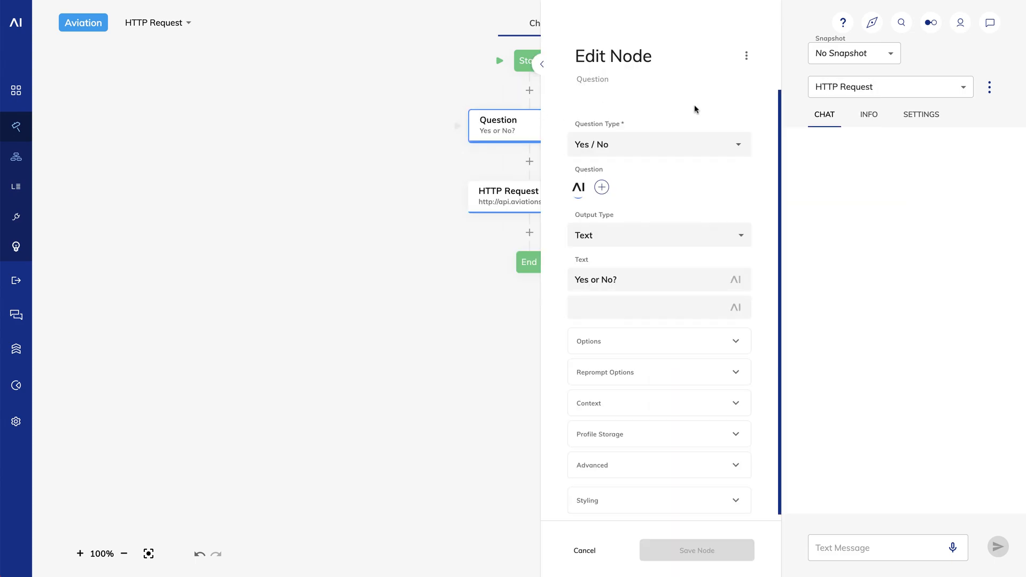
click(737, 145)
click(613, 171)
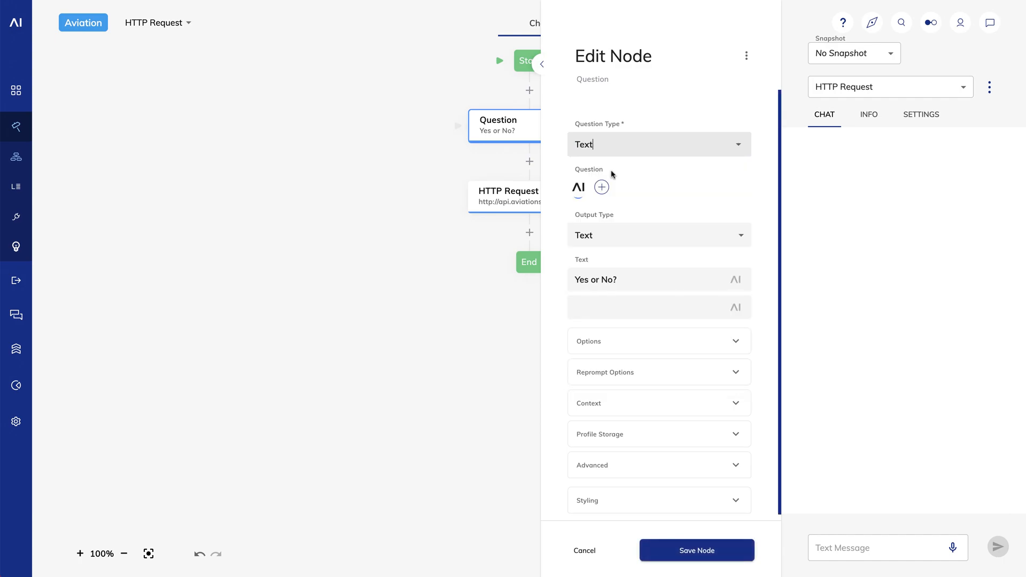
drag(639, 279, 571, 282)
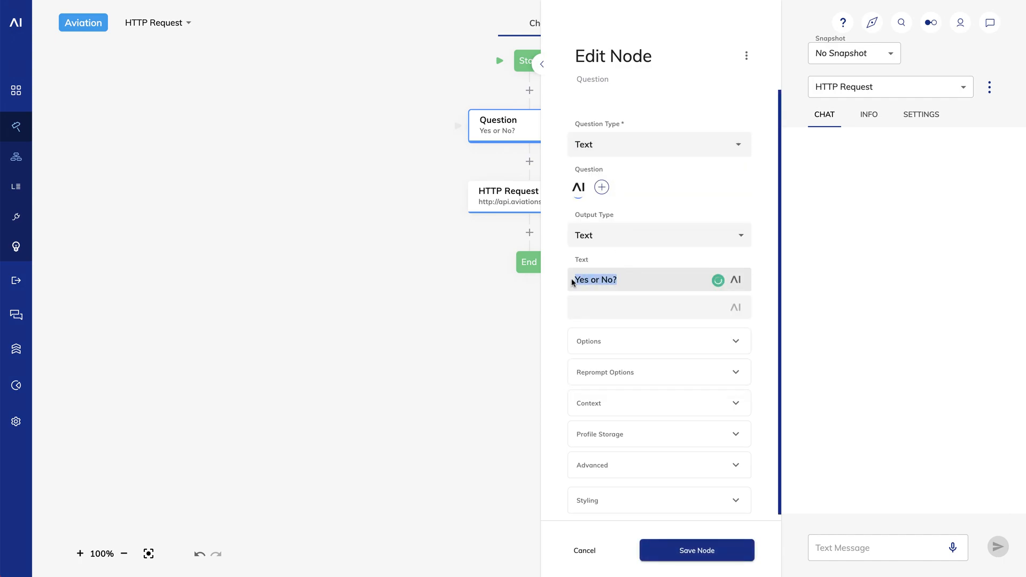
key(BackSpace)
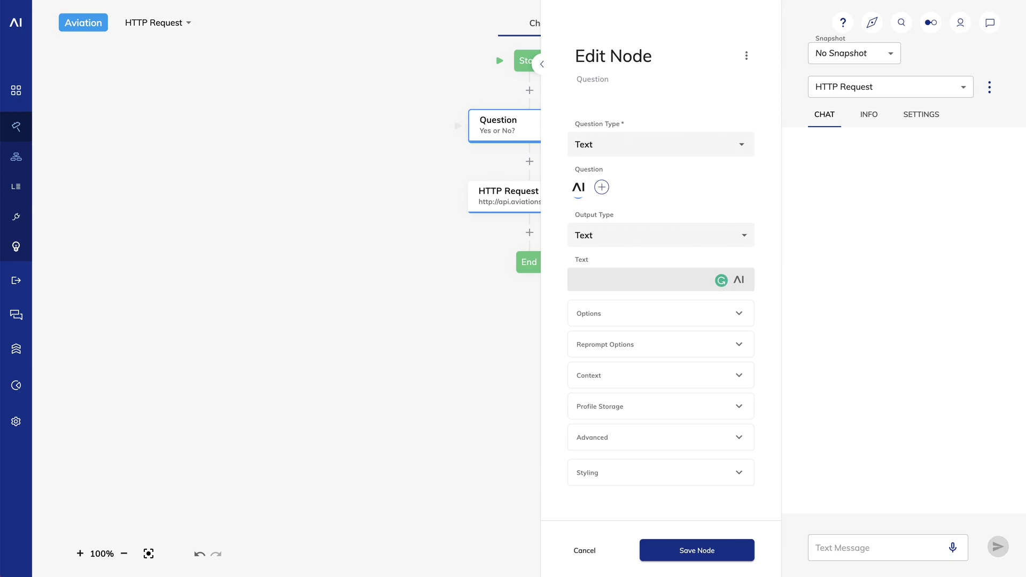
text(What is your )
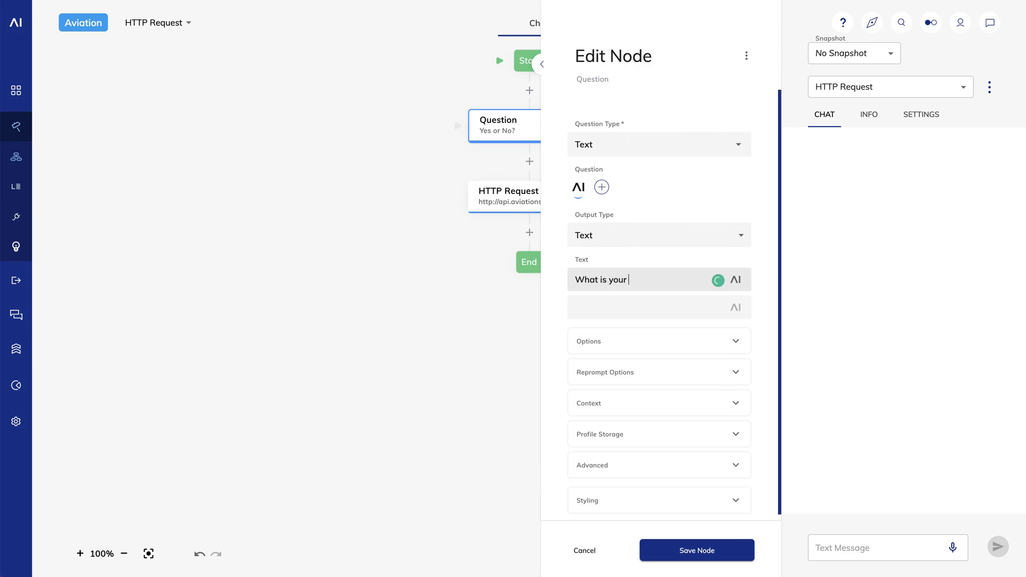
text(flight number?)
click(678, 555)
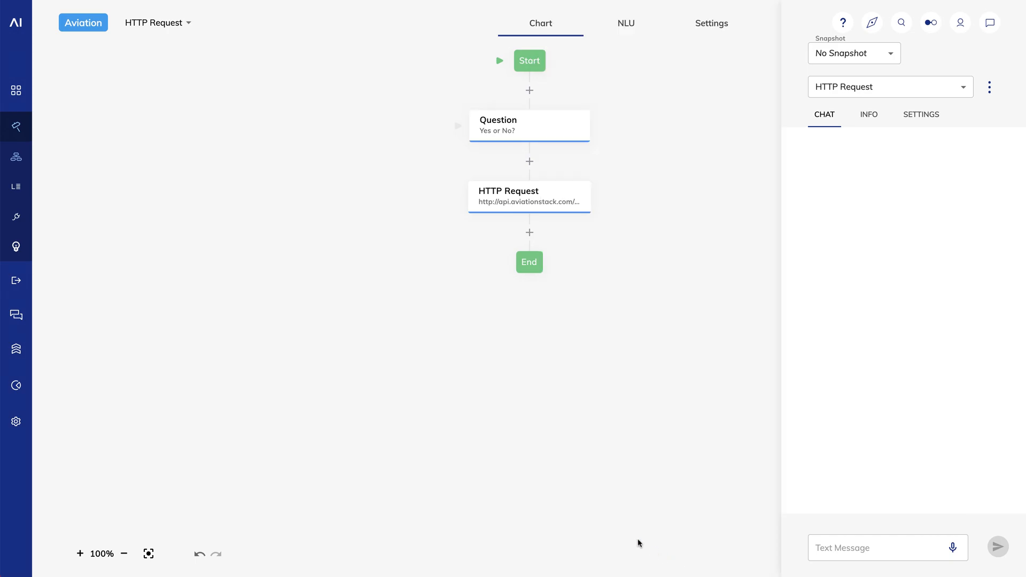
Replace the HTTP Request URL with the aviationstack flights URL containing the API access key and &flight_iata= followed by the Last Question Result token, and save
click(526, 204)
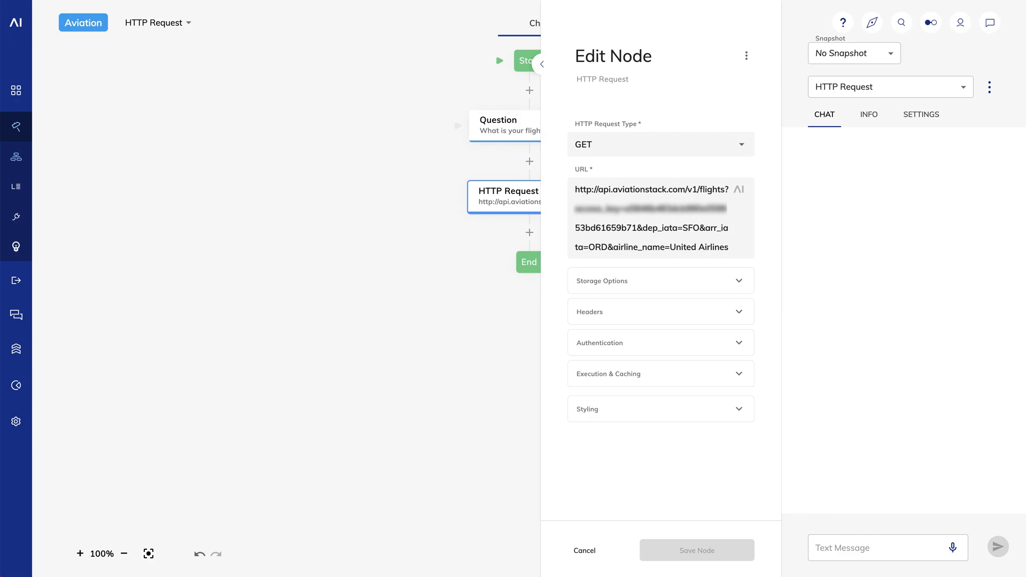
double_click(644, 205)
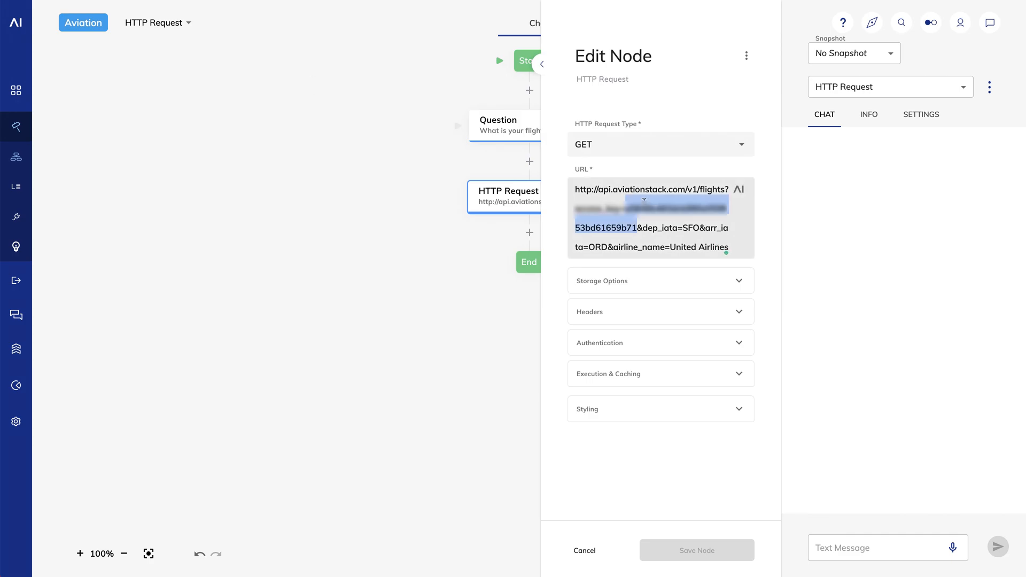
key(ctrl+a)
key(ctrl+v)
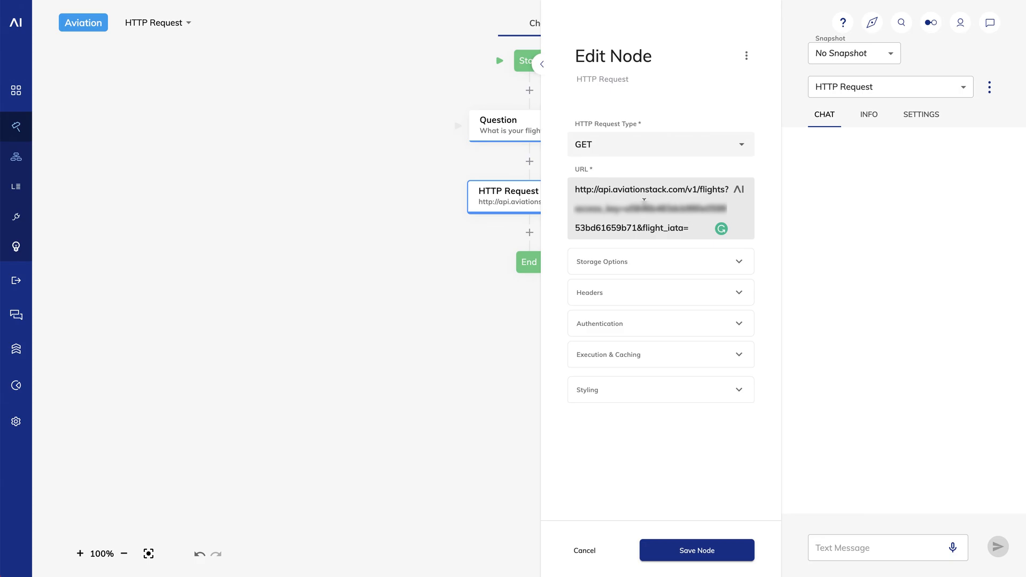
click(742, 190)
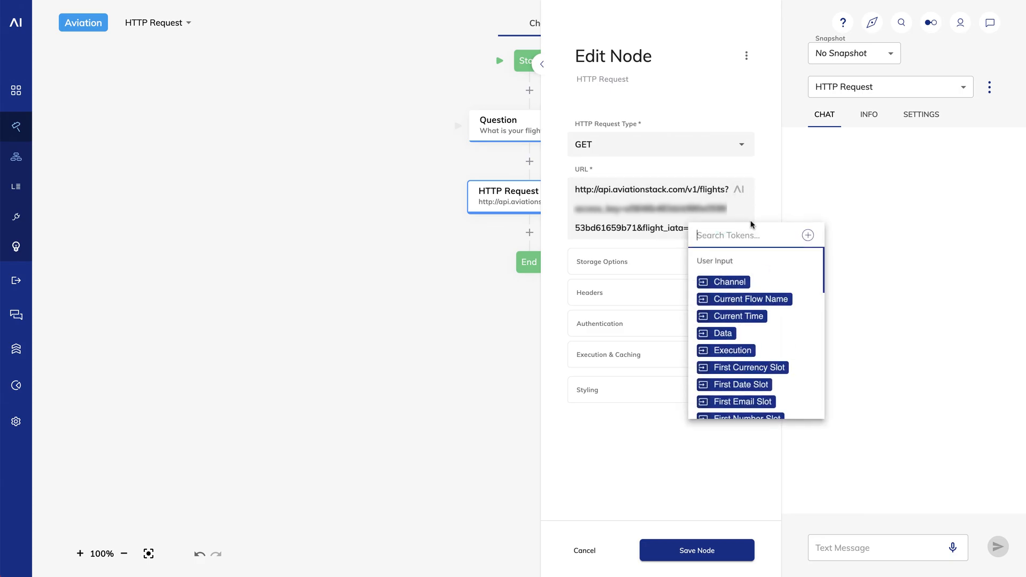
text(las)
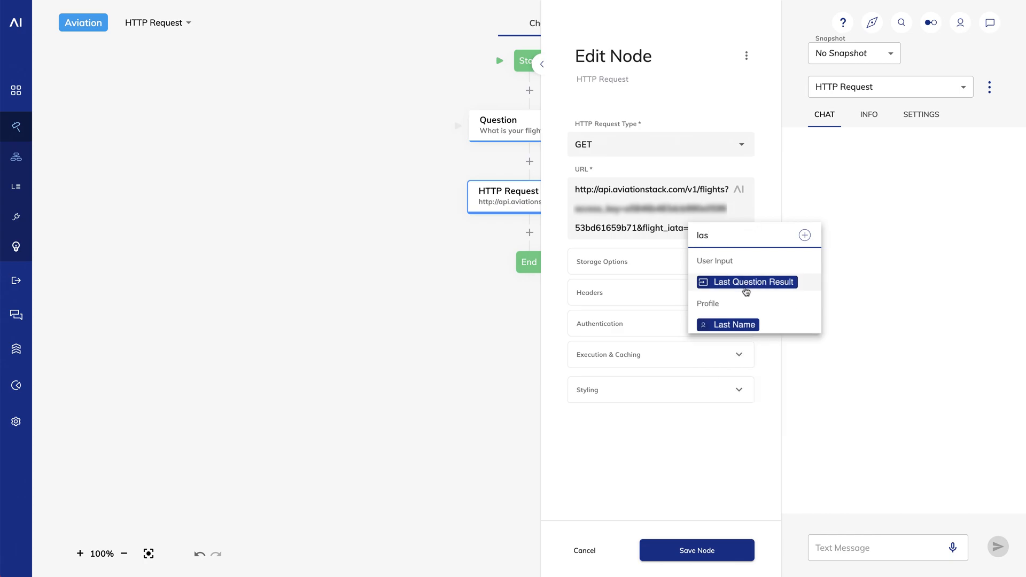
click(746, 282)
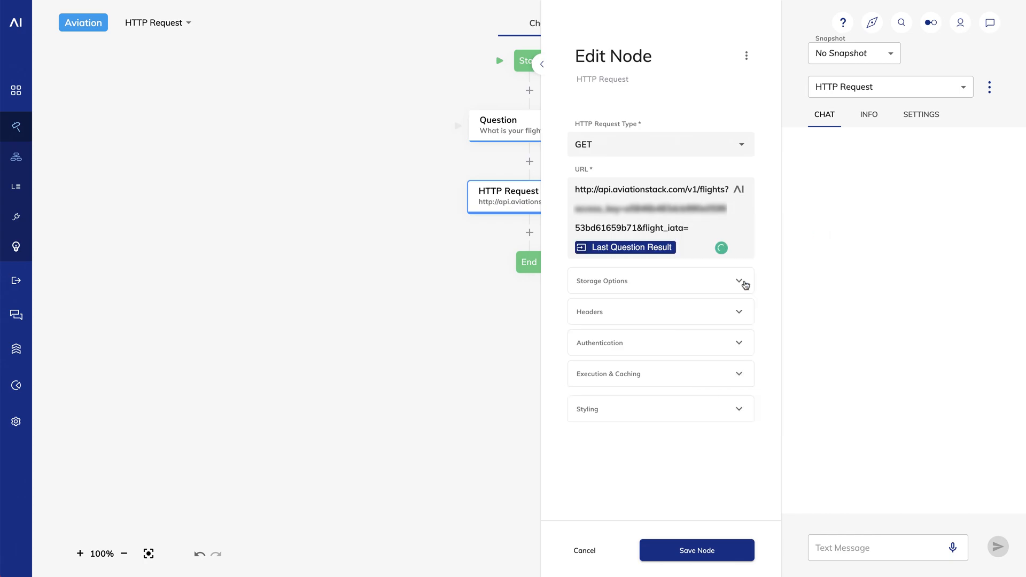
click(702, 553)
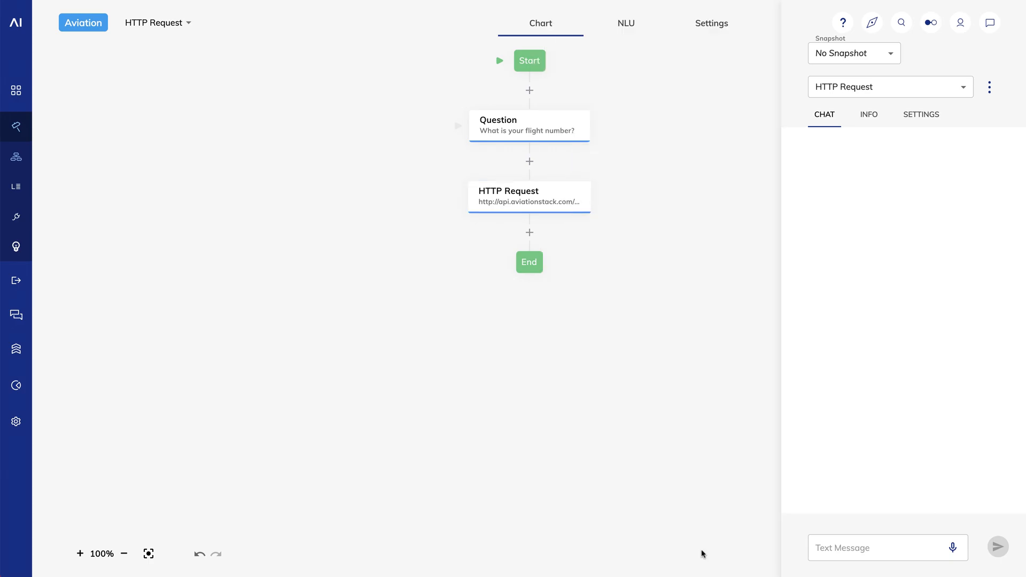
Test the flow by sending "hi" and answering the flight number question with UA732
click(860, 550)
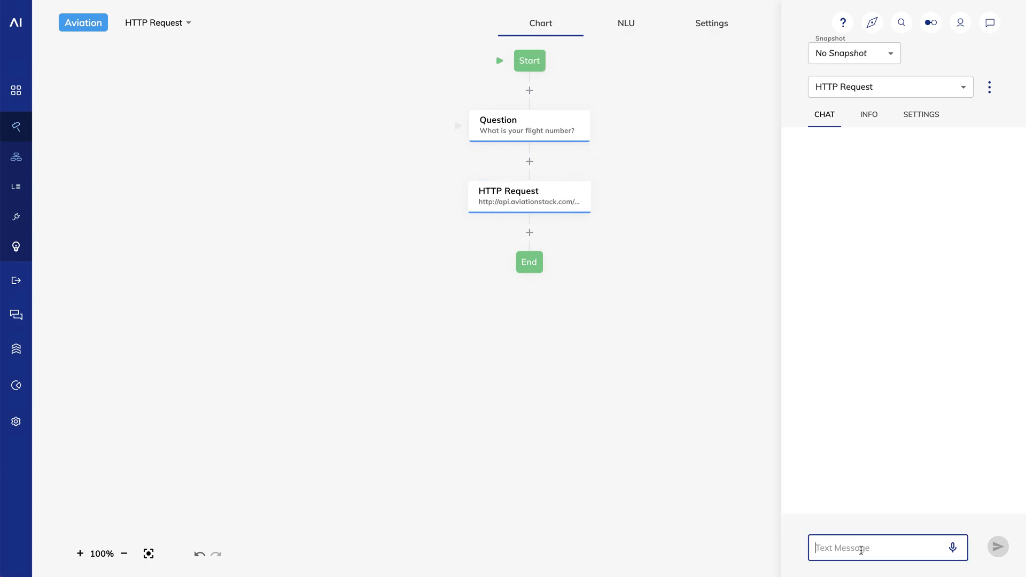
text(hi)
key(Return)
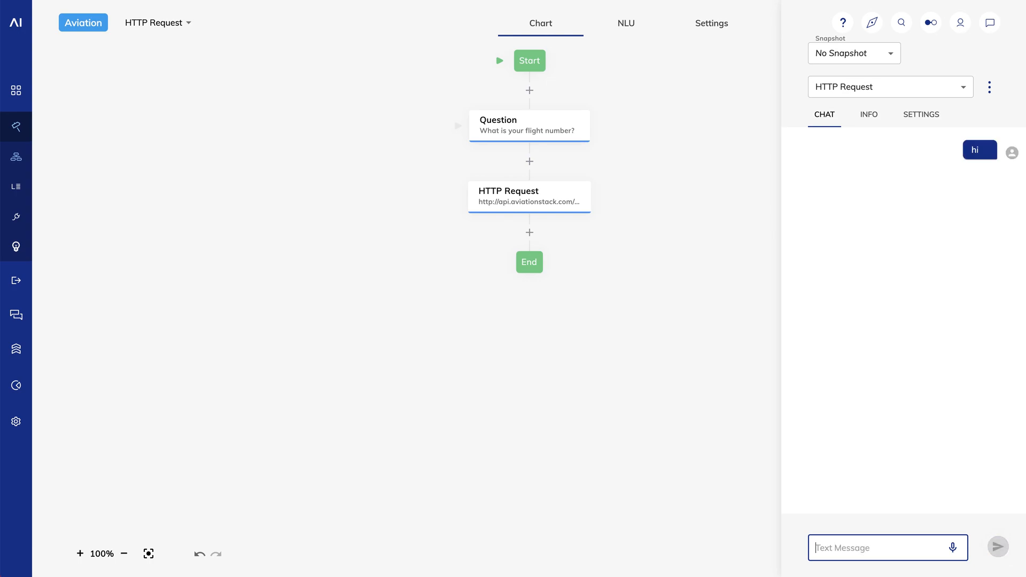
text(U)
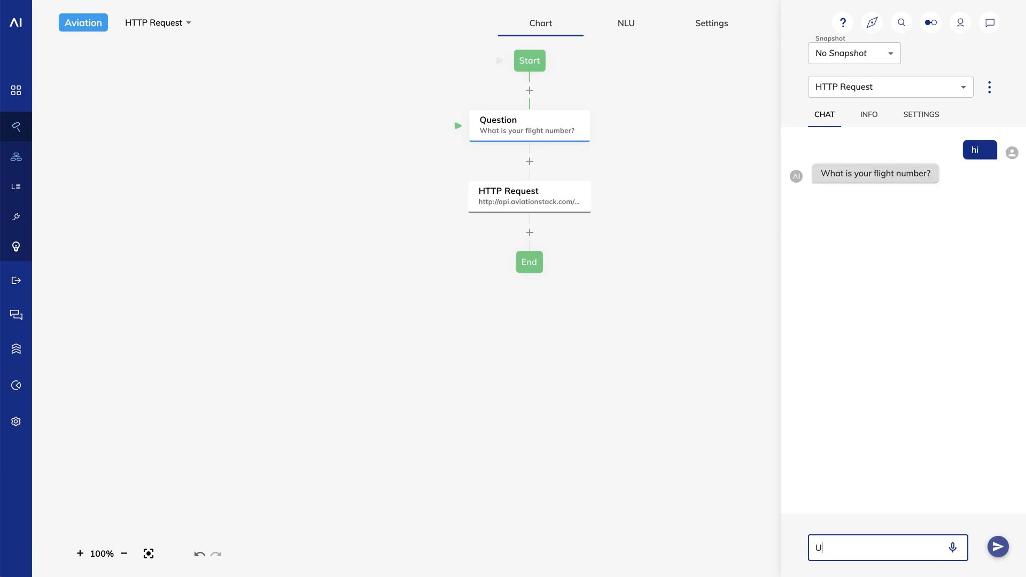
text(A732)
key(Return)
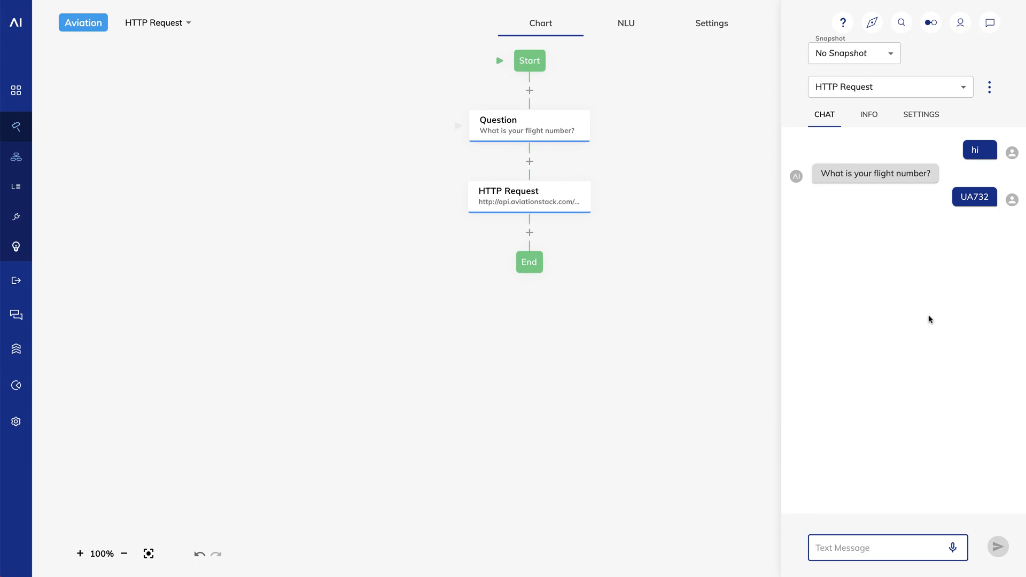
Review the flight date and status stored in the test session's context, and clear the test conversation
click(874, 114)
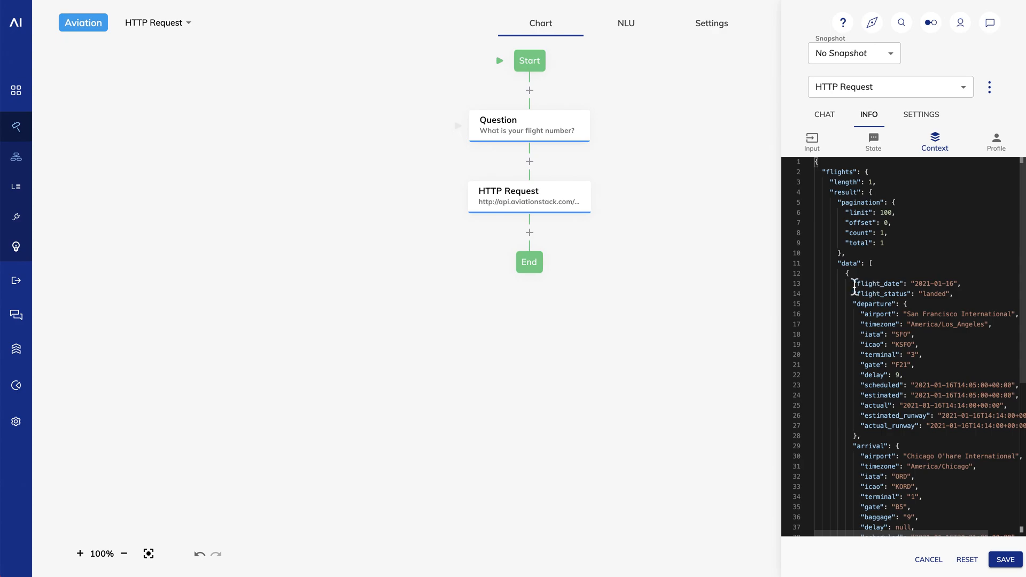
drag(852, 283, 979, 296)
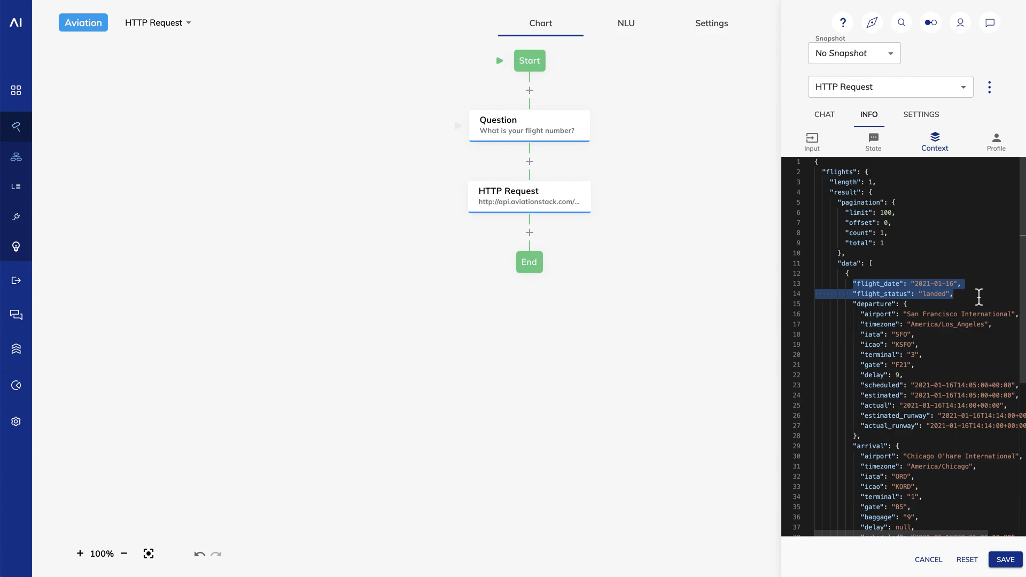
click(825, 118)
click(845, 308)
key(shift+r)
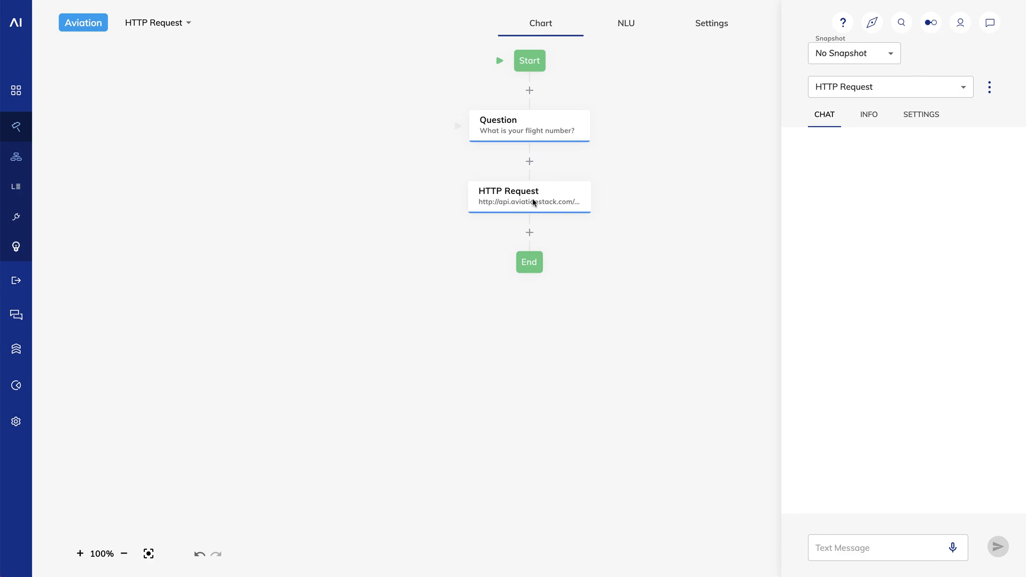
click(533, 202)
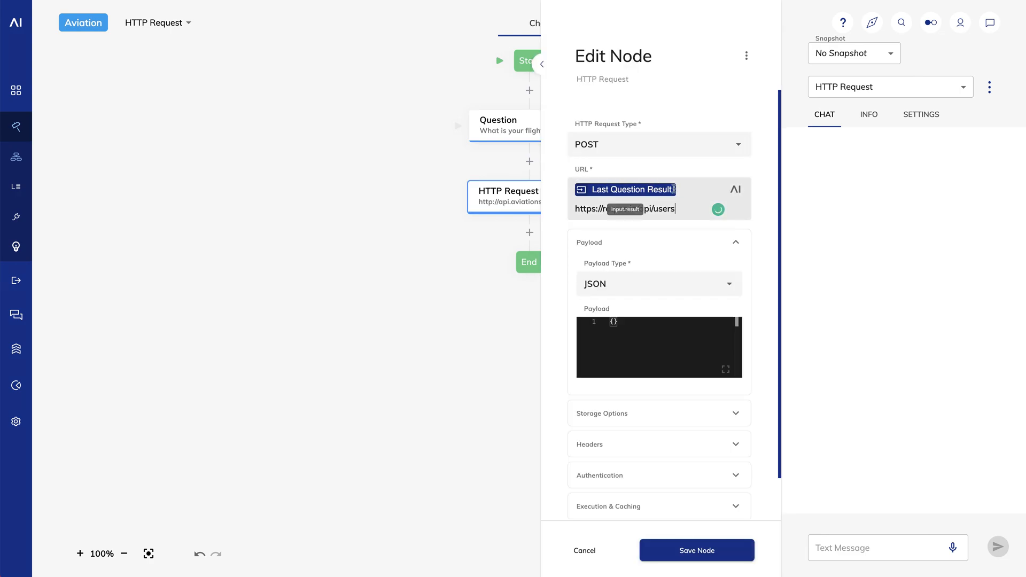
key(BackSpace)
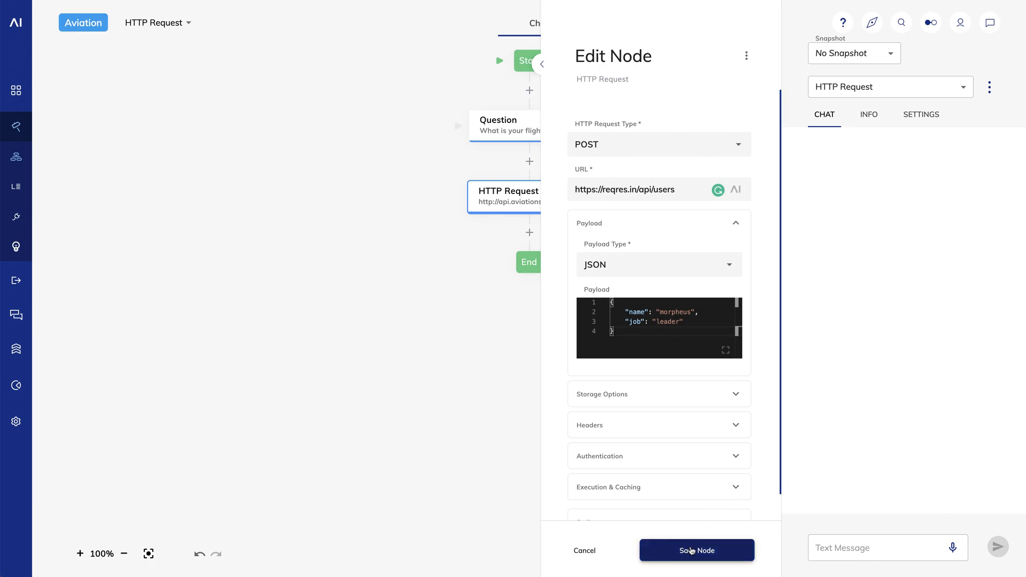
Set the HTTP Request node's context key for storing the result to "user" and save the node
click(655, 394)
double_click(598, 481)
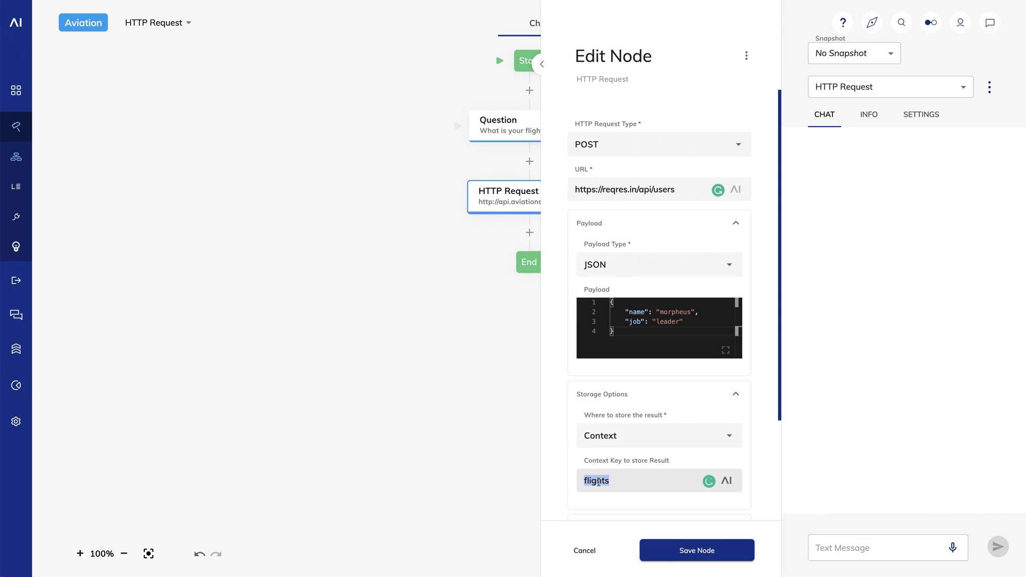
text(user)
click(683, 549)
Delete the flight number Question node from the flow
click(850, 548)
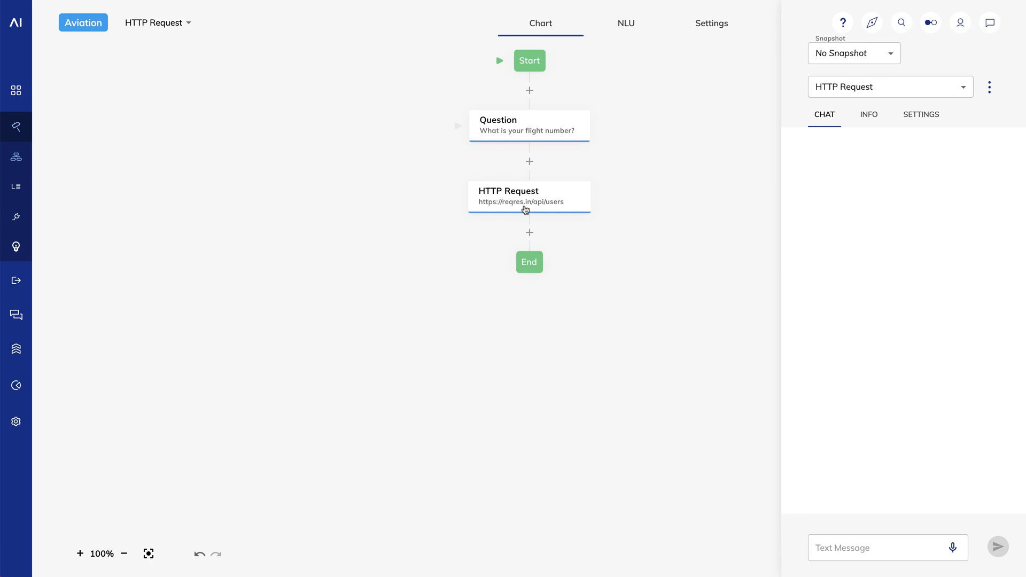
right_click(519, 128)
click(533, 142)
Test the POST request by sending "hi" in the chat and inspect the stored response in the context
click(855, 548)
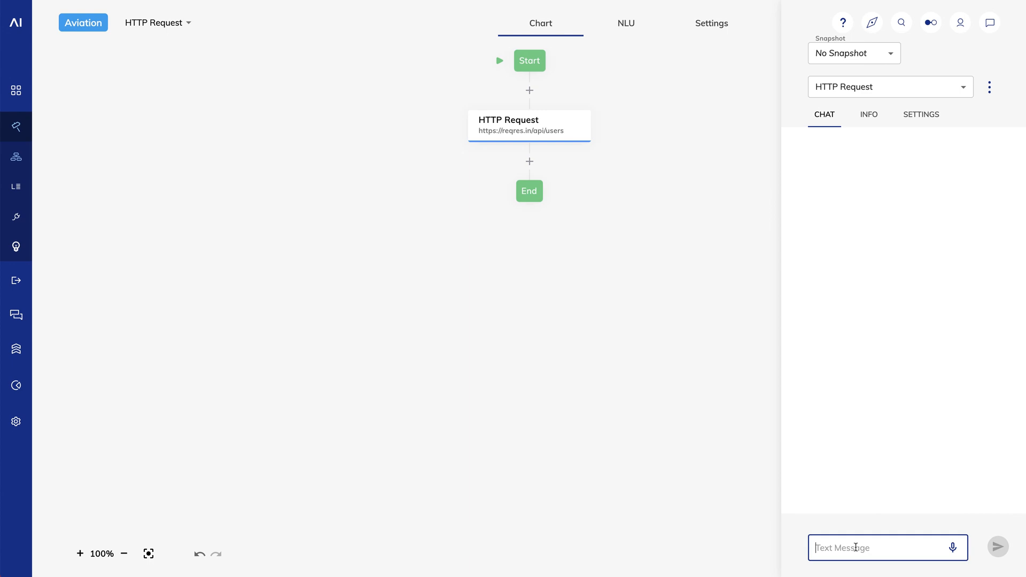
text(hi)
key(Return)
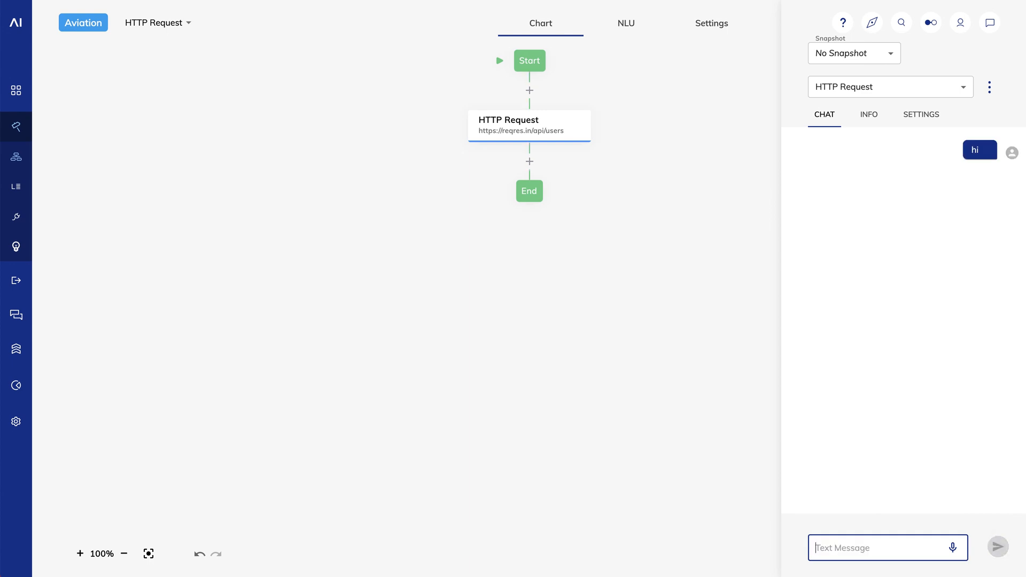
click(867, 117)
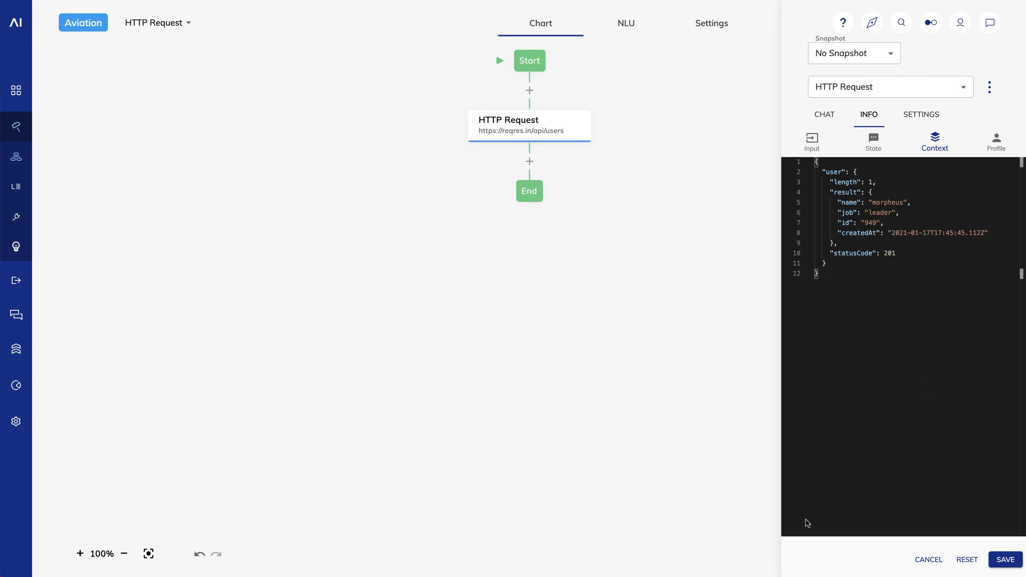
Add a Question node after Start, set its type to Text and its text to "What is your name?", and save it
click(529, 91)
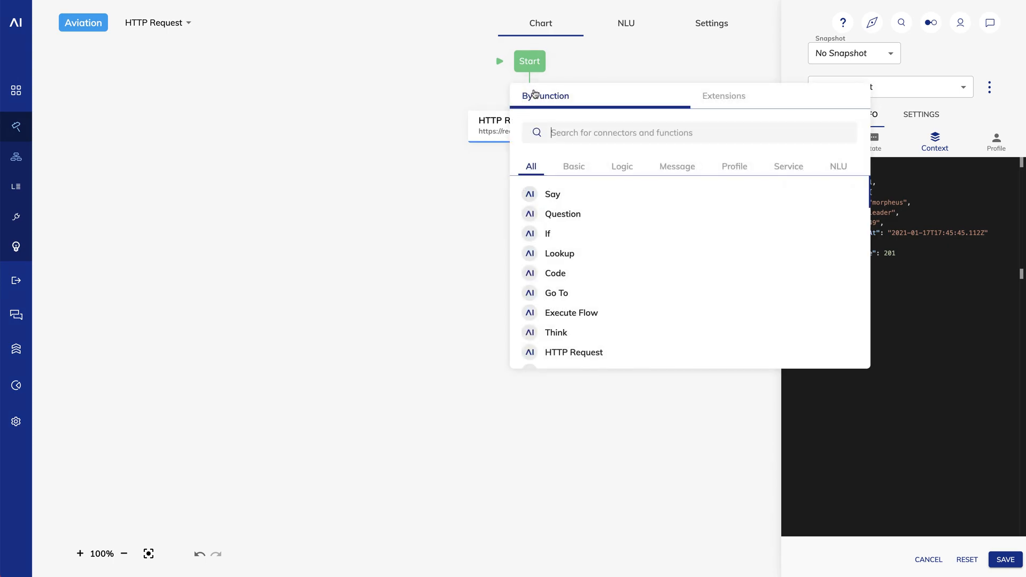
click(569, 224)
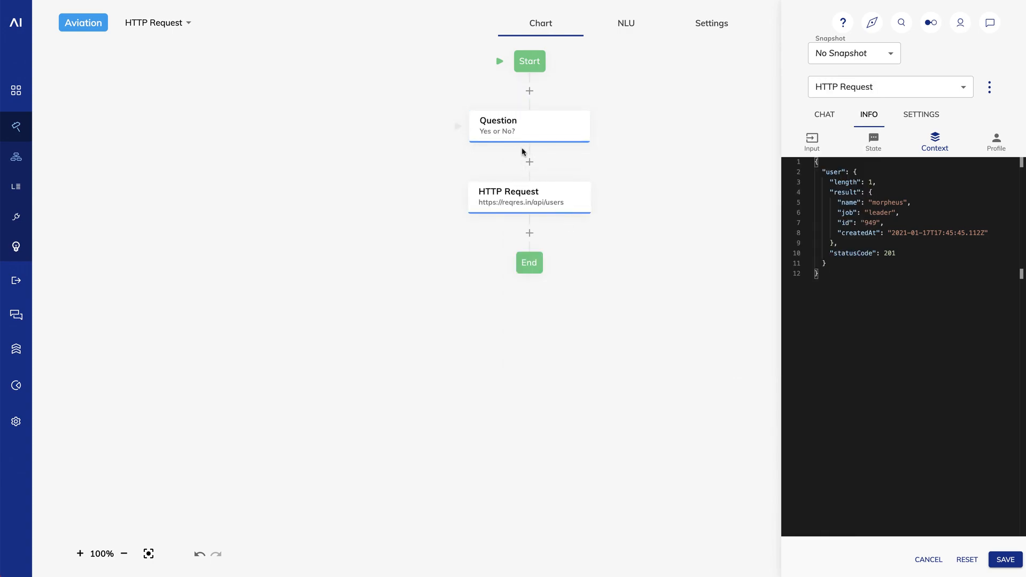
click(522, 133)
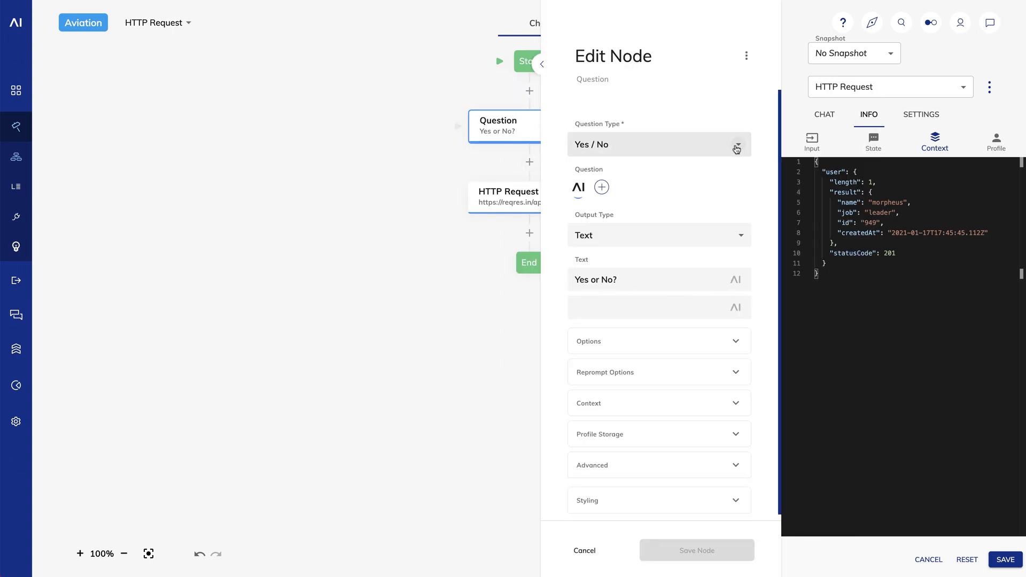
click(736, 148)
click(700, 171)
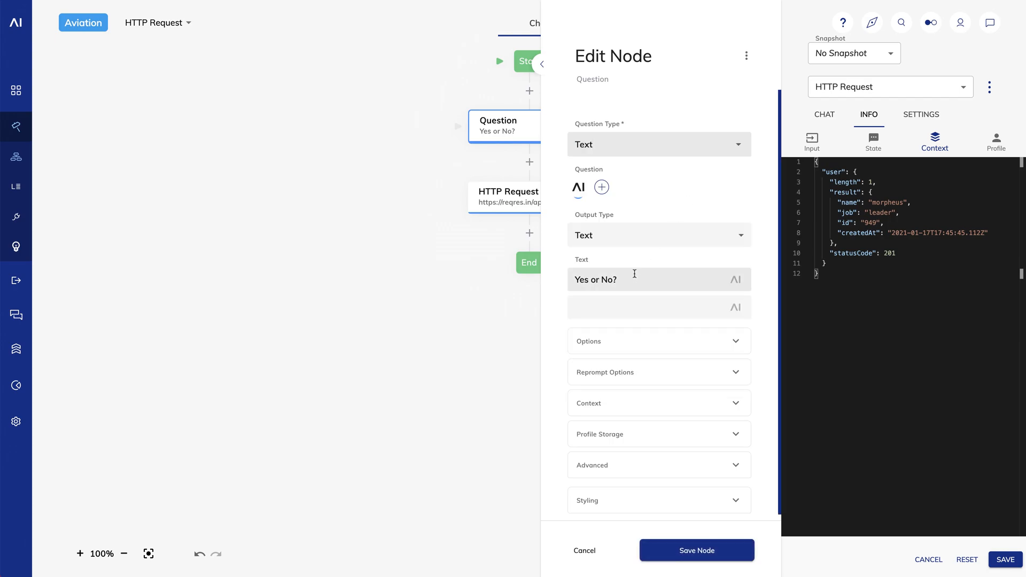
drag(636, 271, 549, 279)
text(What is your name?)
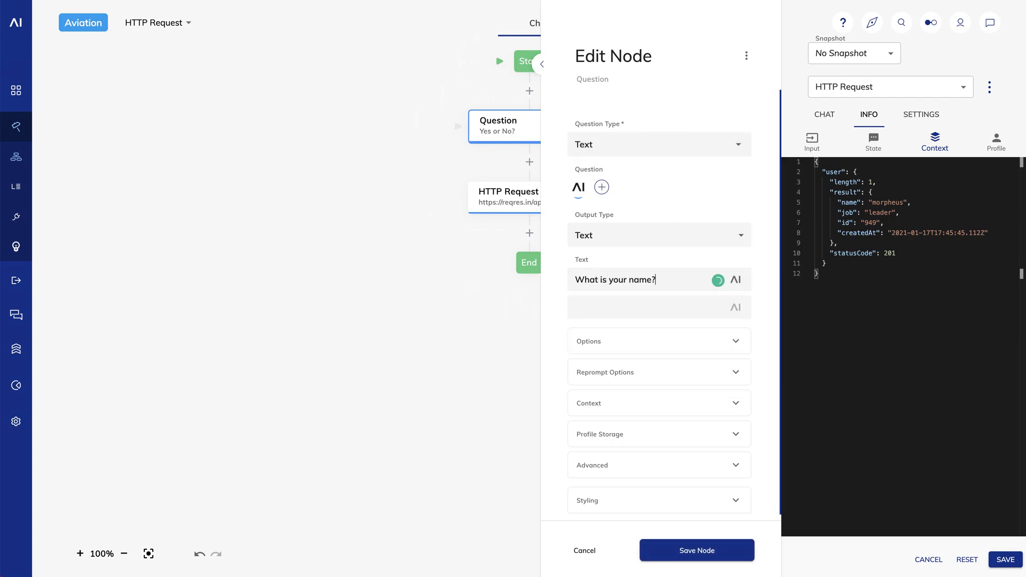
click(694, 554)
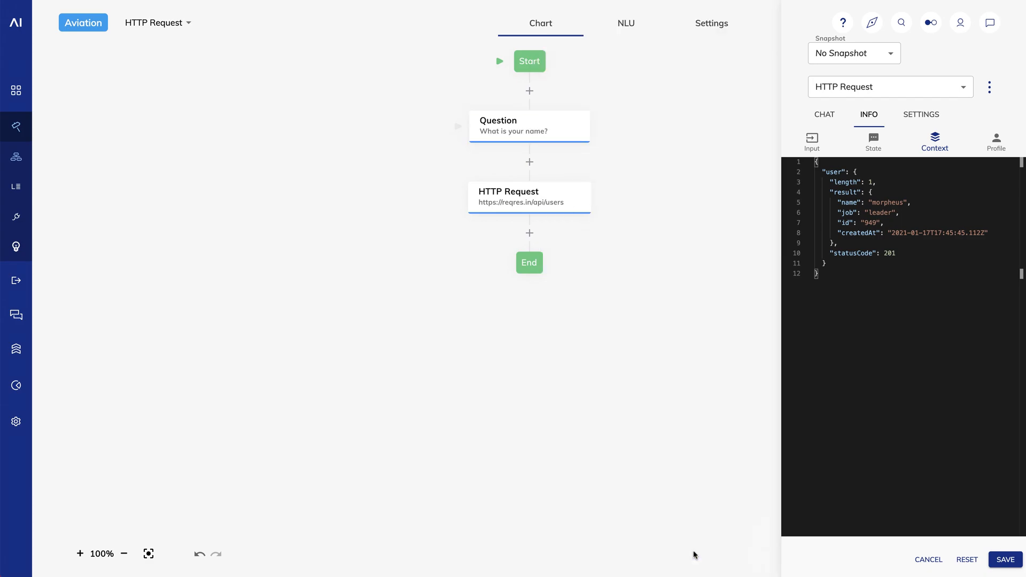
Replace the name value in the HTTP Request's JSON payload with {{input.result}} and save the node
click(519, 202)
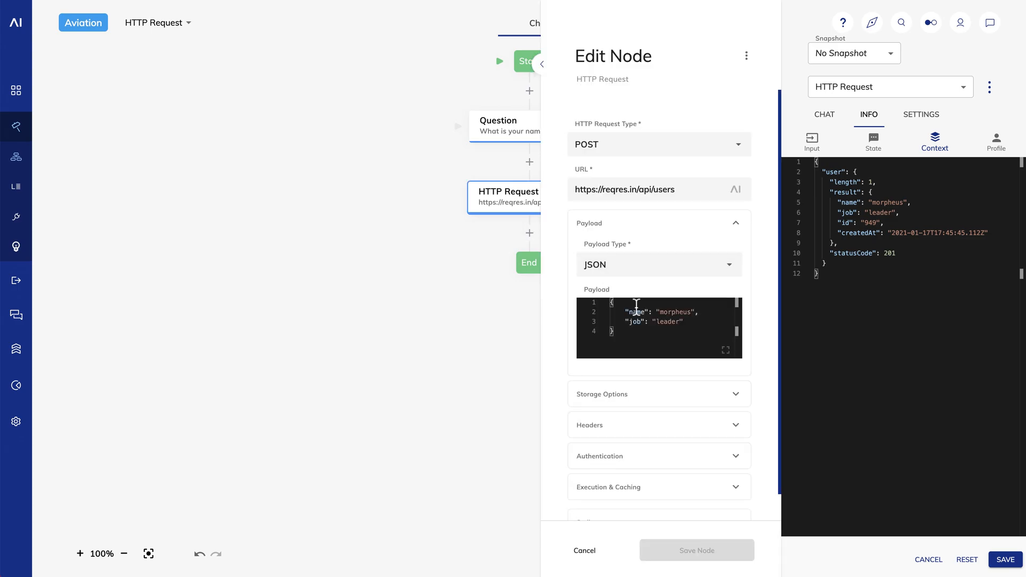
double_click(676, 311)
text({{)
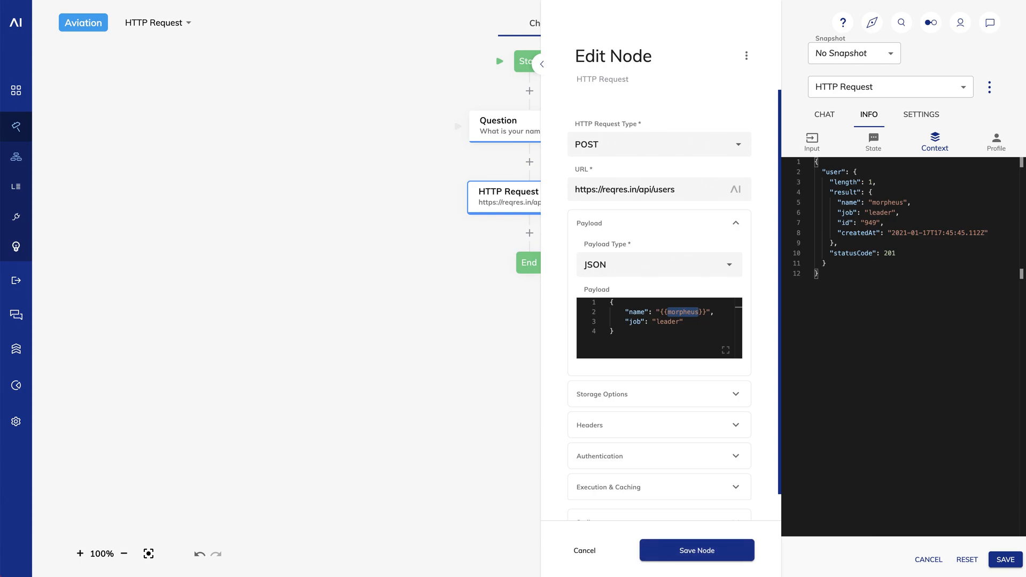
key(BackSpace)
text(input.result)
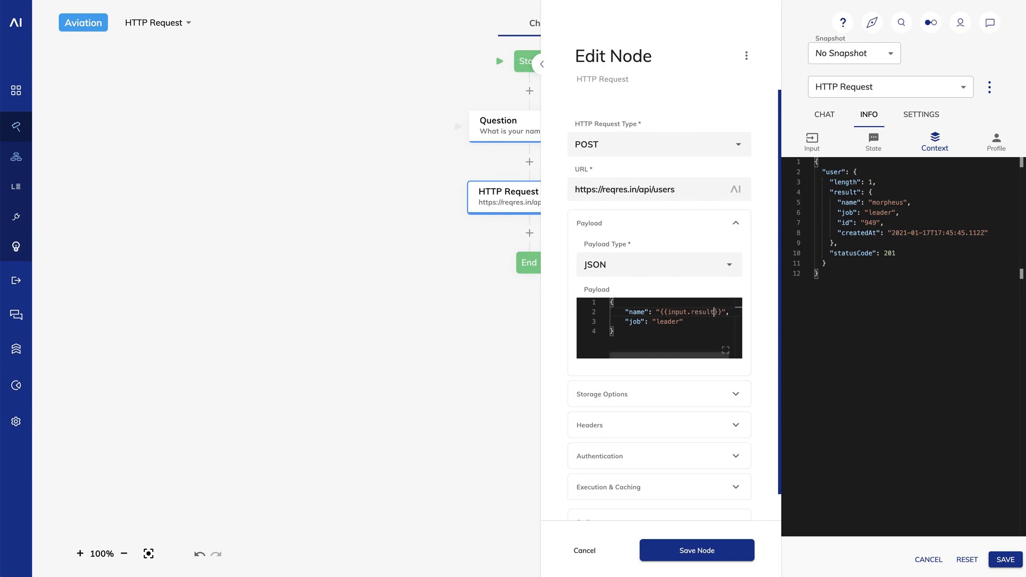
click(700, 553)
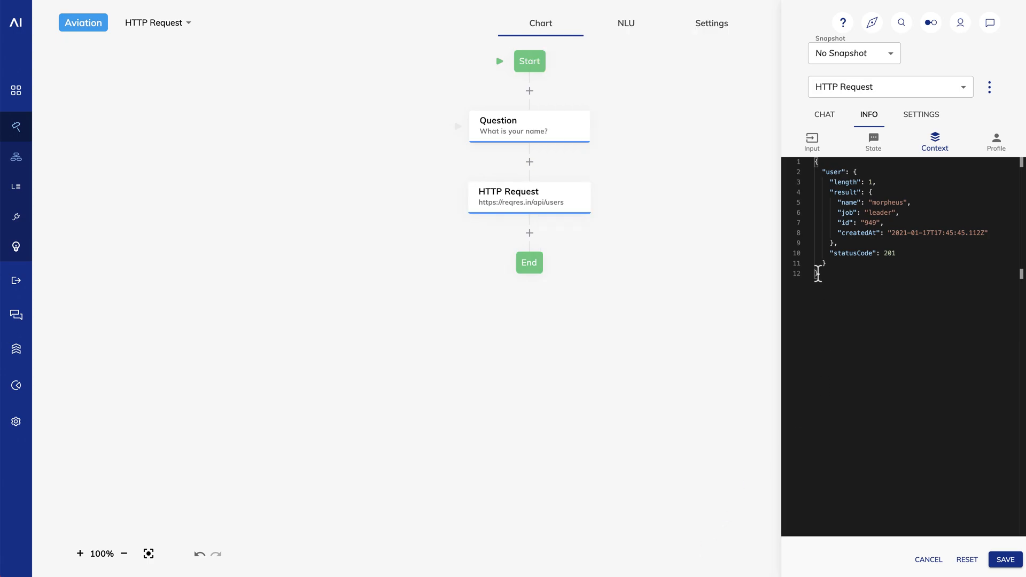
Test the flow by sending "Hi" and answering the name question with a first name
click(821, 115)
click(858, 545)
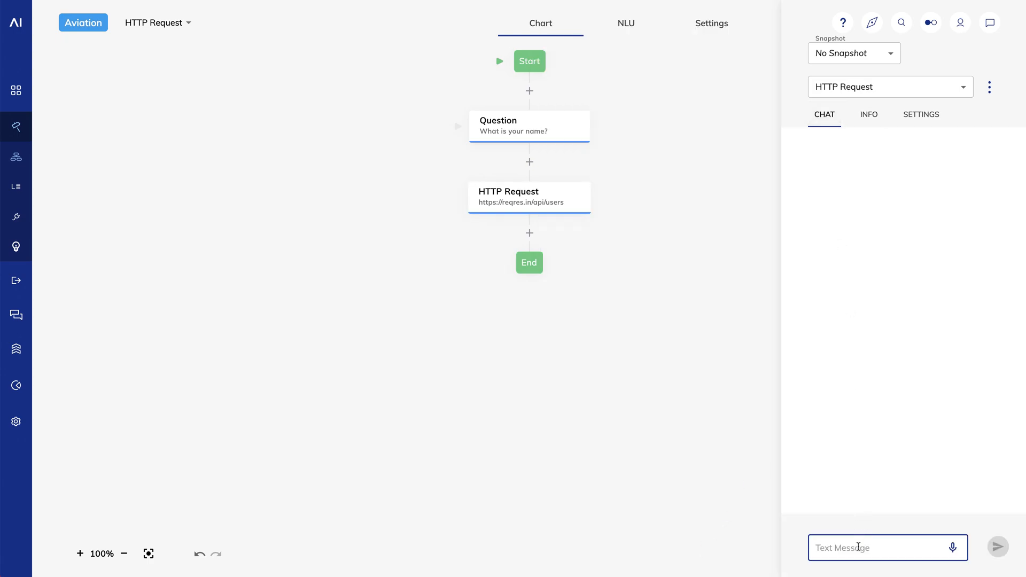
text(Hi)
key(Return)
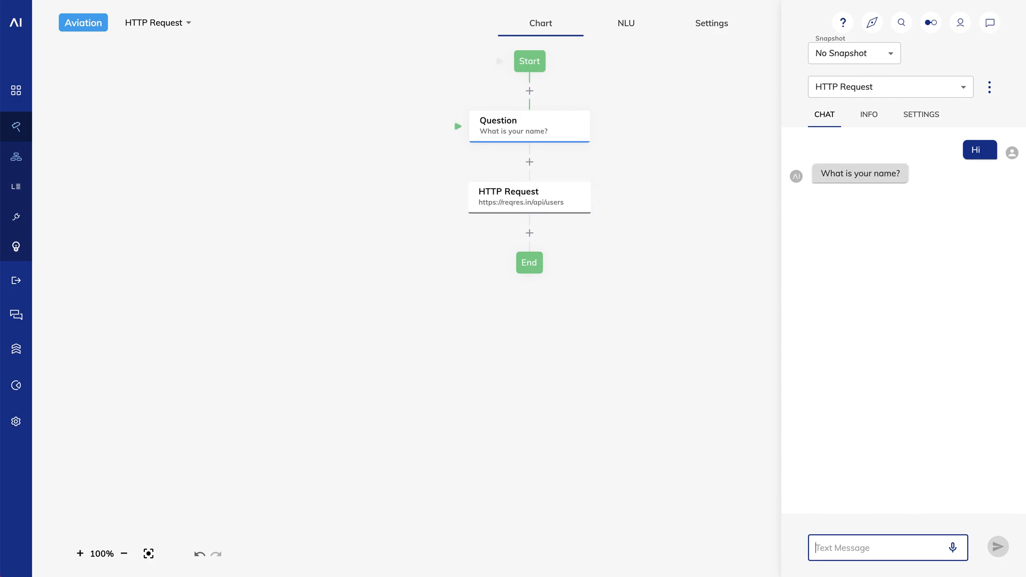
text(Derek)
key(Return)
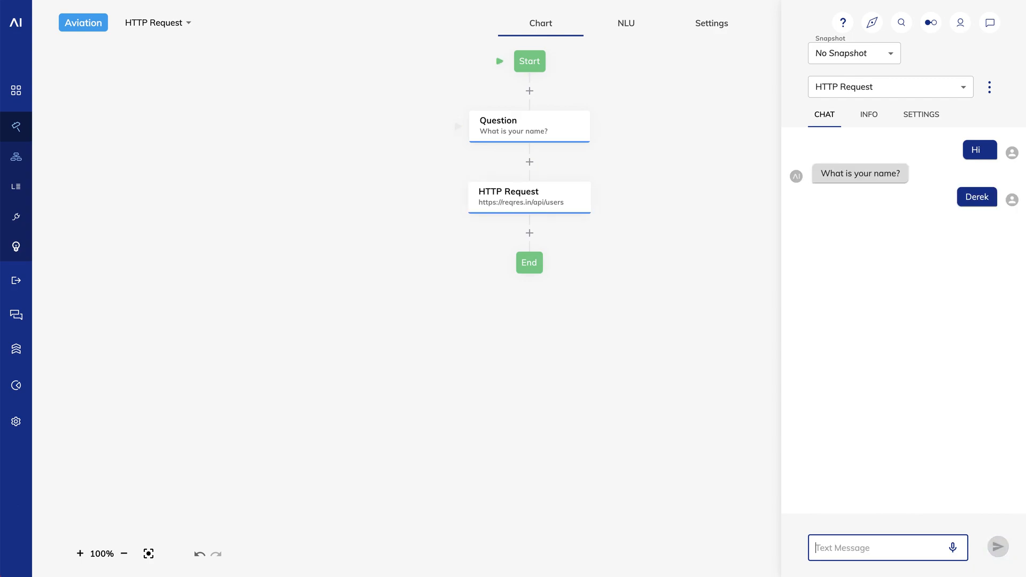
Check the name returned in the context's user result, and clear the test conversation
click(865, 115)
click(935, 141)
drag(913, 206, 802, 206)
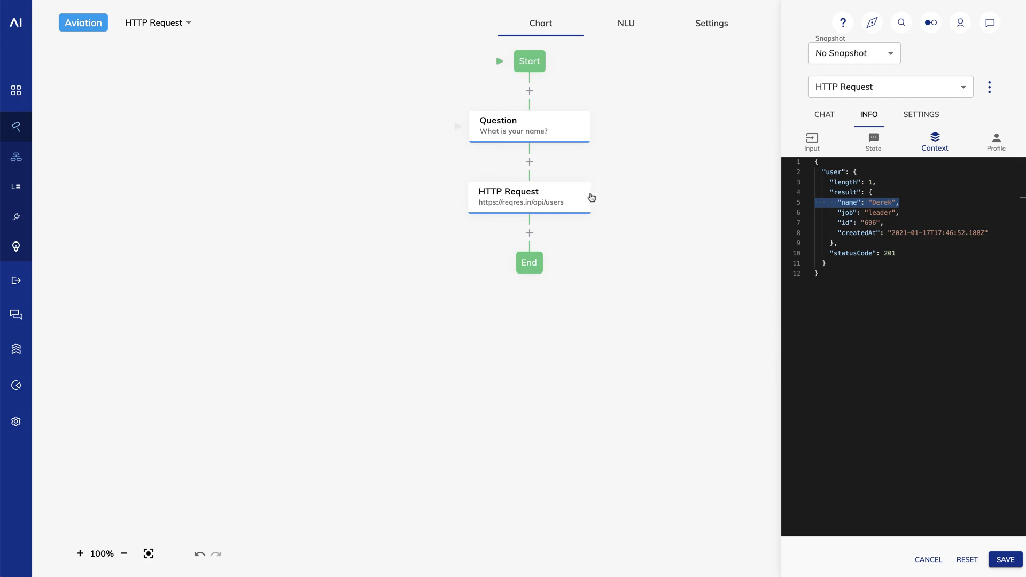
click(825, 114)
click(853, 260)
key(shift+r)
Review the HTTP Request node's authentication types and its execution and caching options, and close the node without changes
click(533, 205)
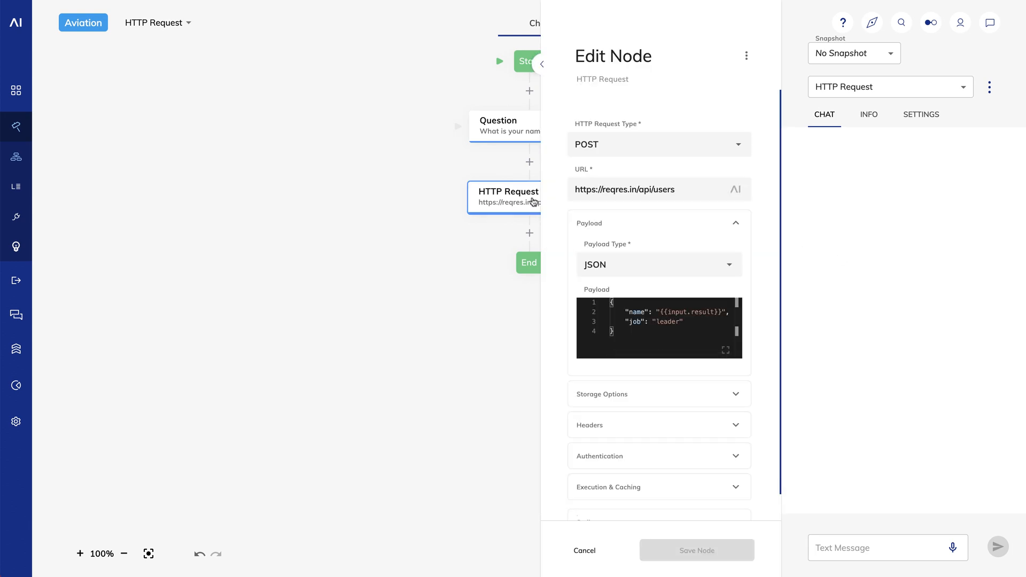
click(736, 455)
scroll(735, 460, down, 2)
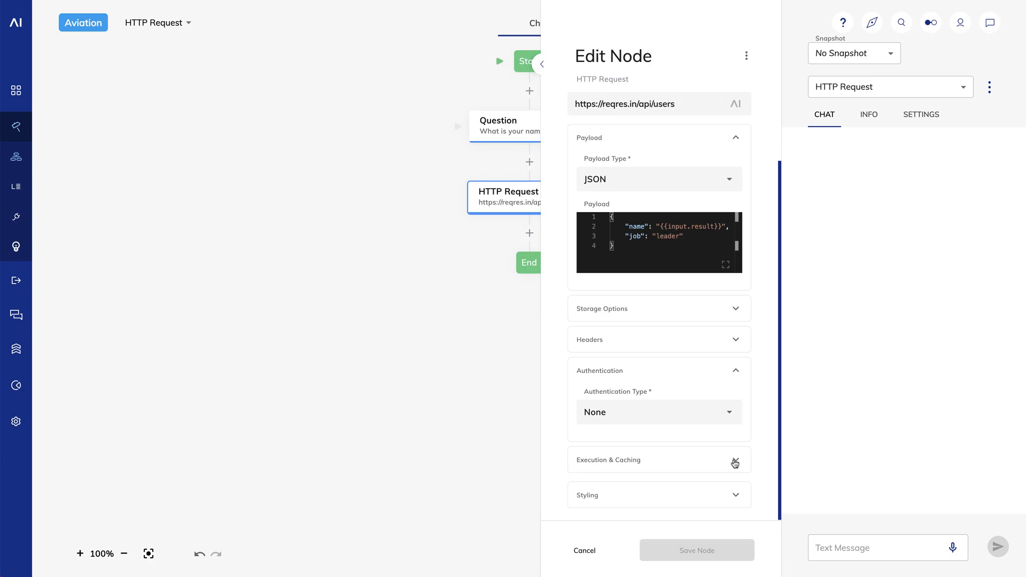
click(731, 414)
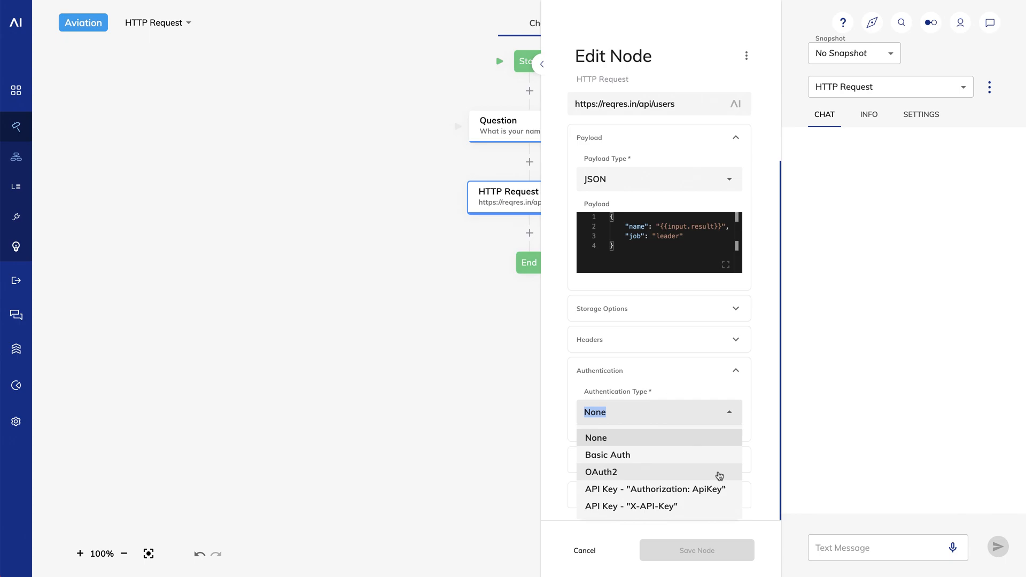
click(552, 460)
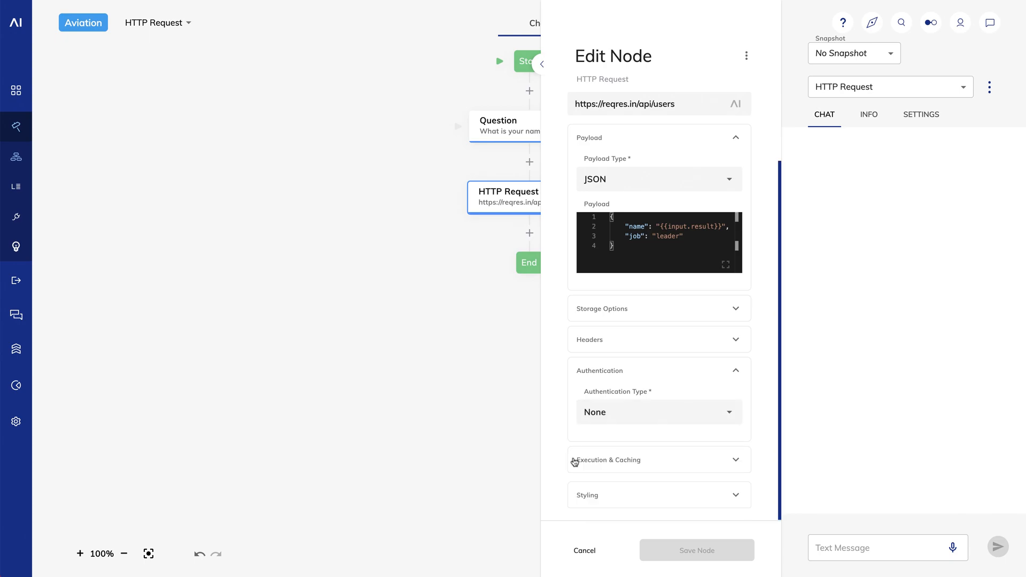
click(629, 464)
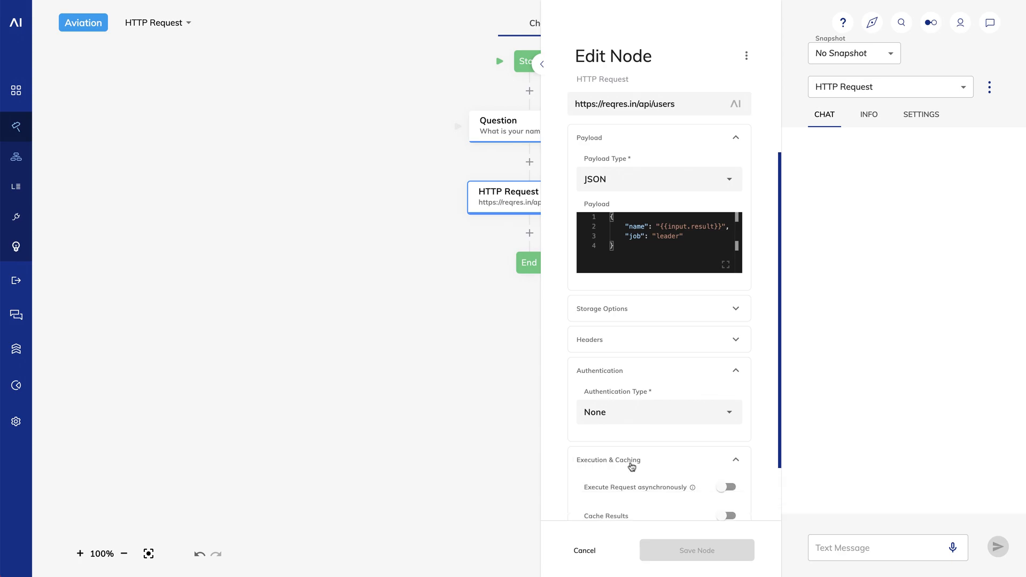
scroll(630, 466, down, 1)
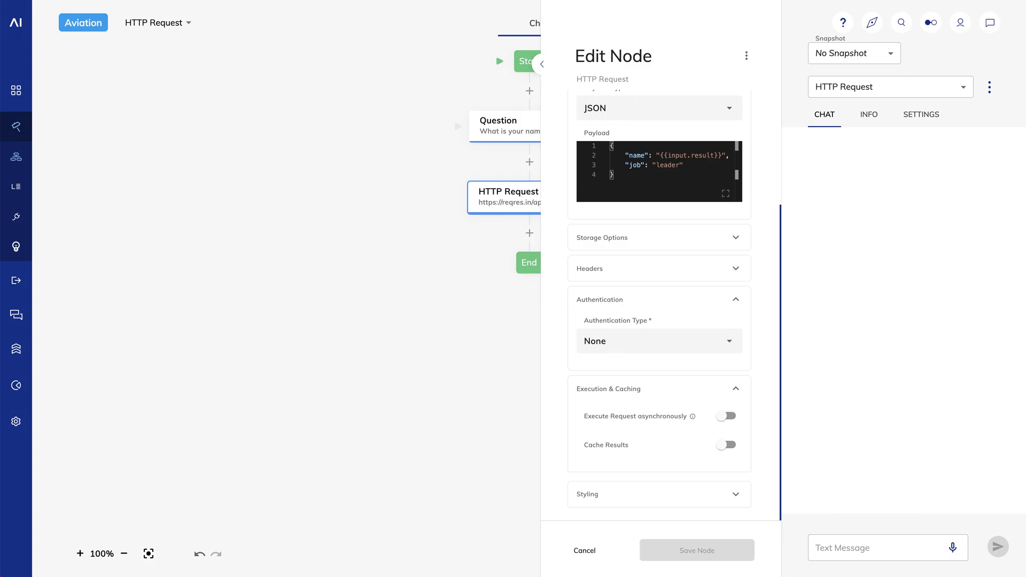
click(584, 549)
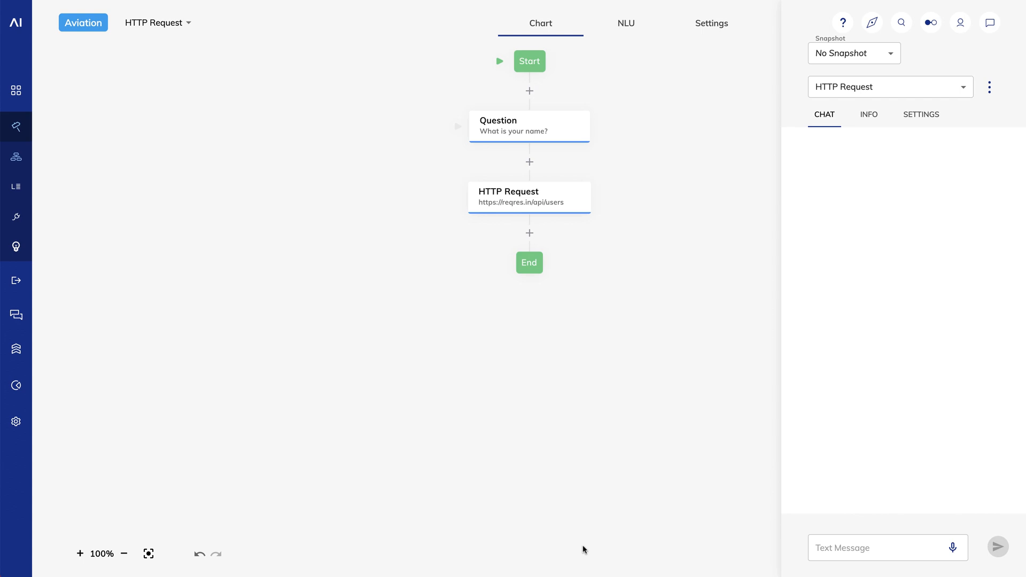
Replace the HTTP Request's JSON payload with one whose name uses a $cs object with script "input.result" and type "string", keeping job "leader"
drag(547, 299, 443, 406)
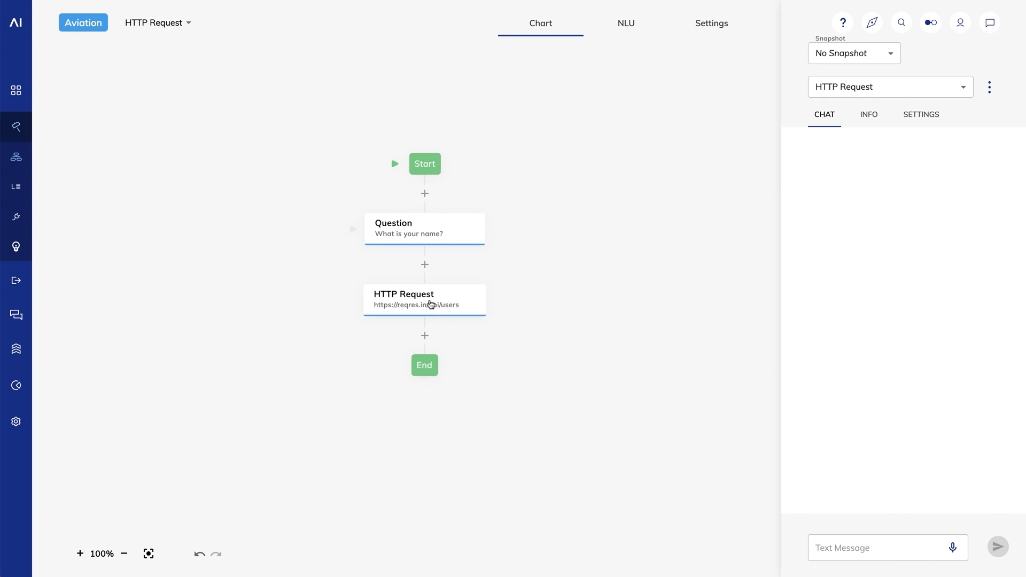
click(428, 302)
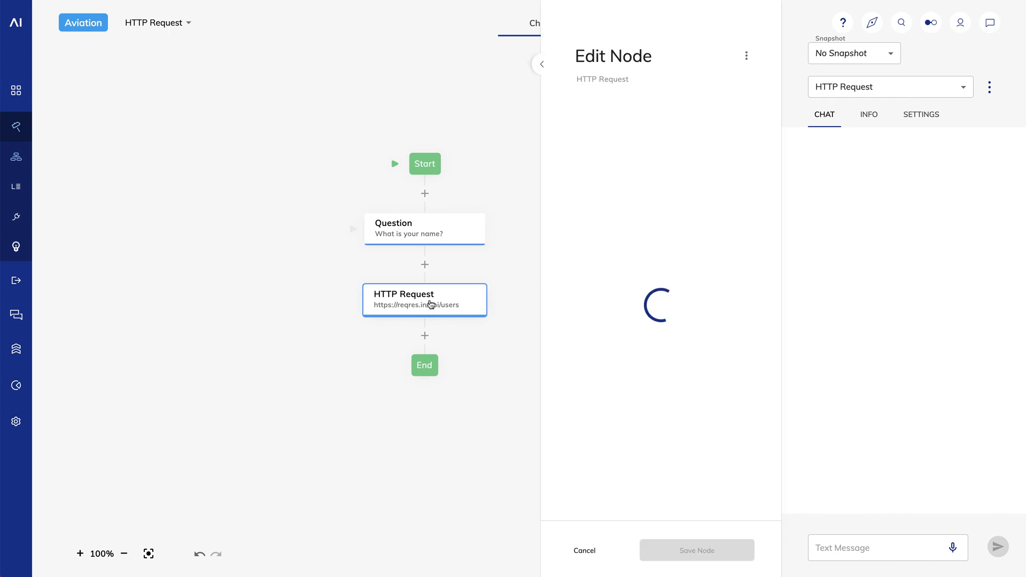
click(542, 64)
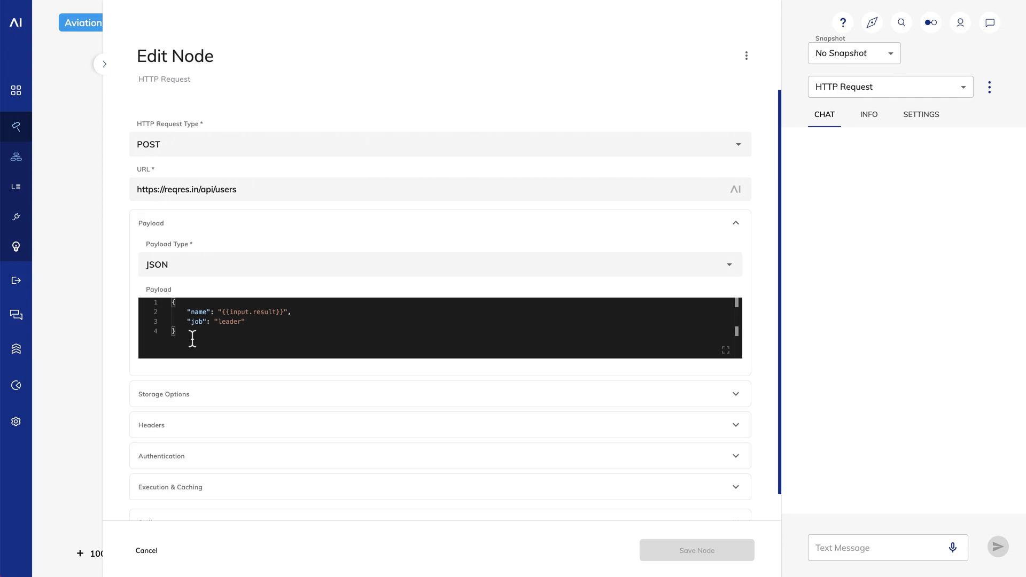
drag(192, 337, 164, 291)
key(BackSpace)
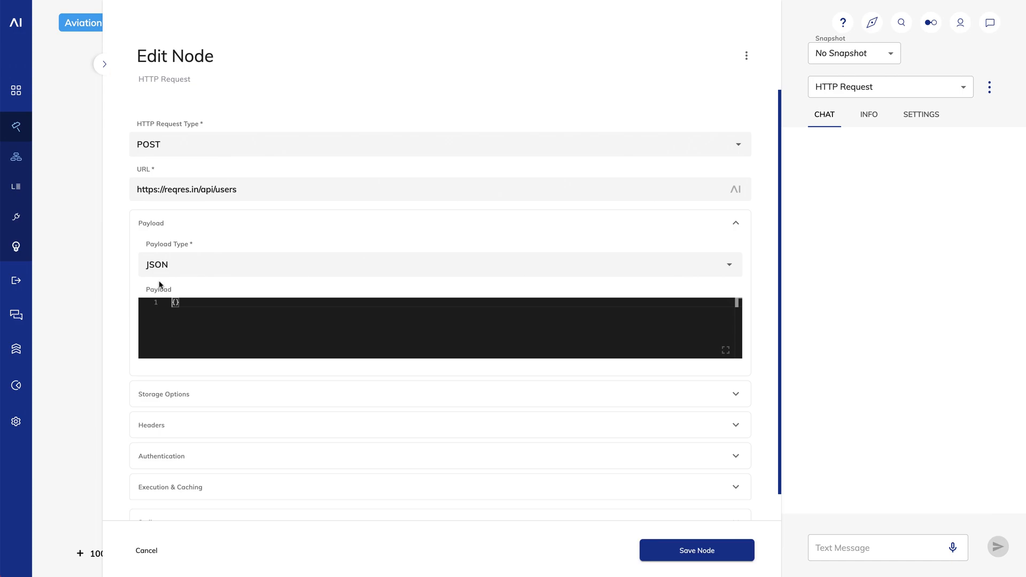
key(ctrl+a)
key(ctrl+v)
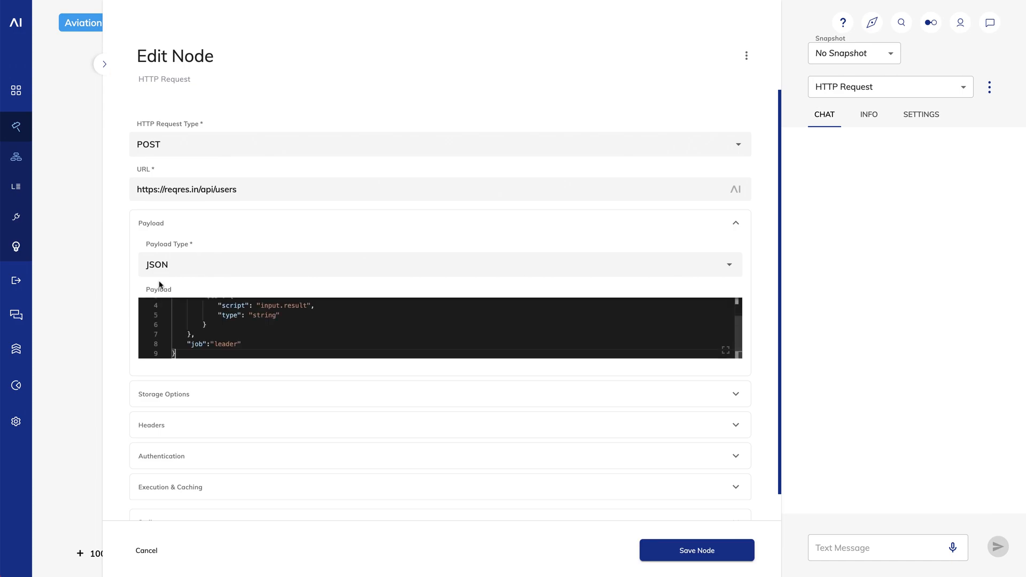
Review the $cs object's script and type entries in the pasted payload, and save the HTTP Request node
scroll(238, 316, up, 3)
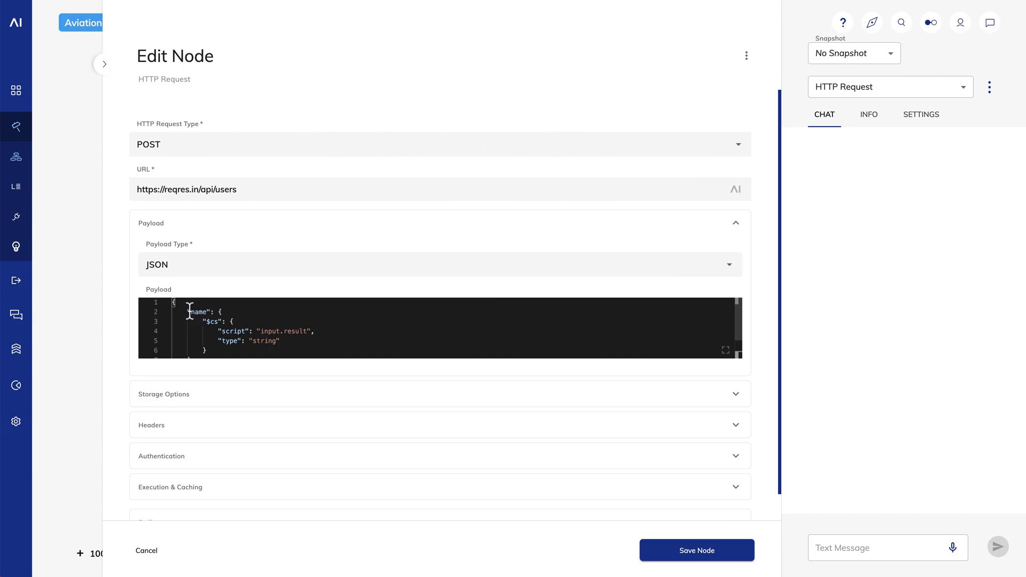
scroll(189, 311, down, 2)
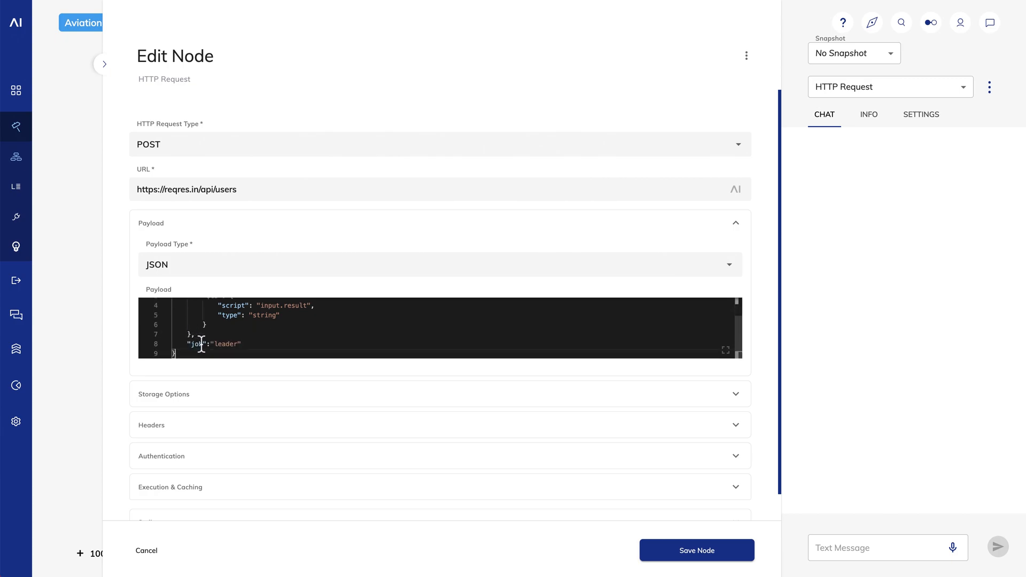
scroll(199, 344, up, 2)
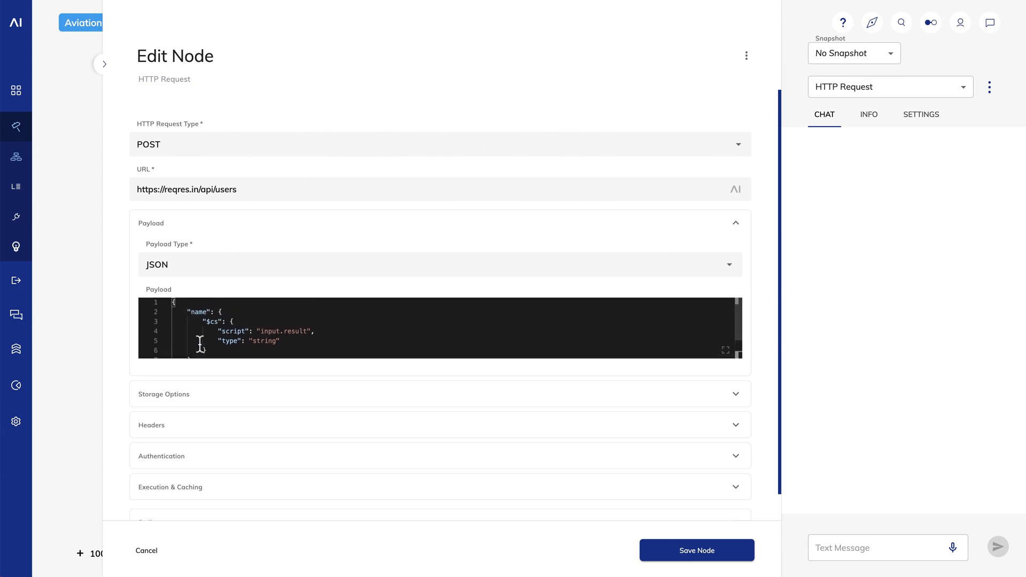
double_click(215, 321)
drag(260, 332, 307, 331)
double_click(263, 341)
click(292, 341)
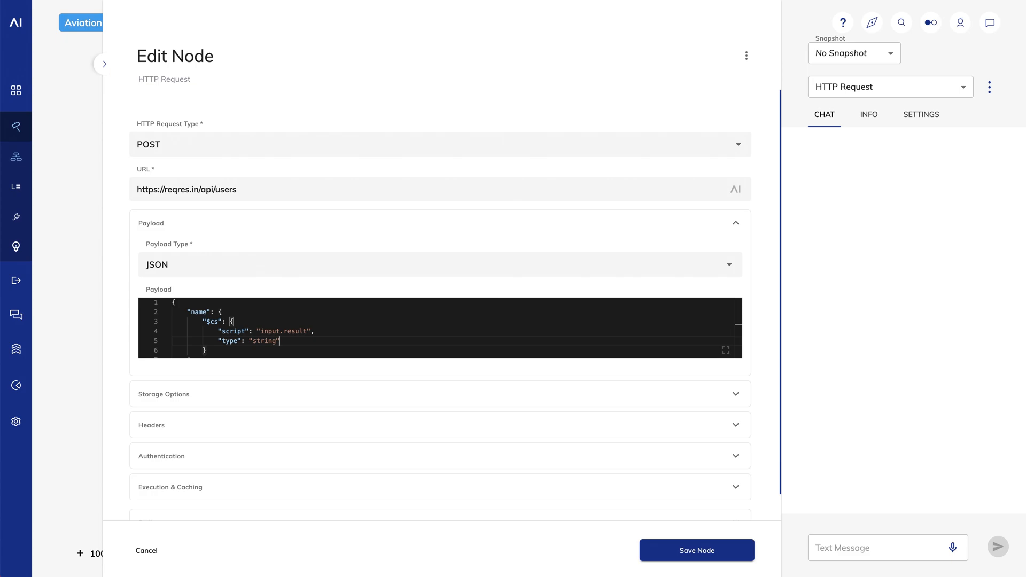
click(676, 550)
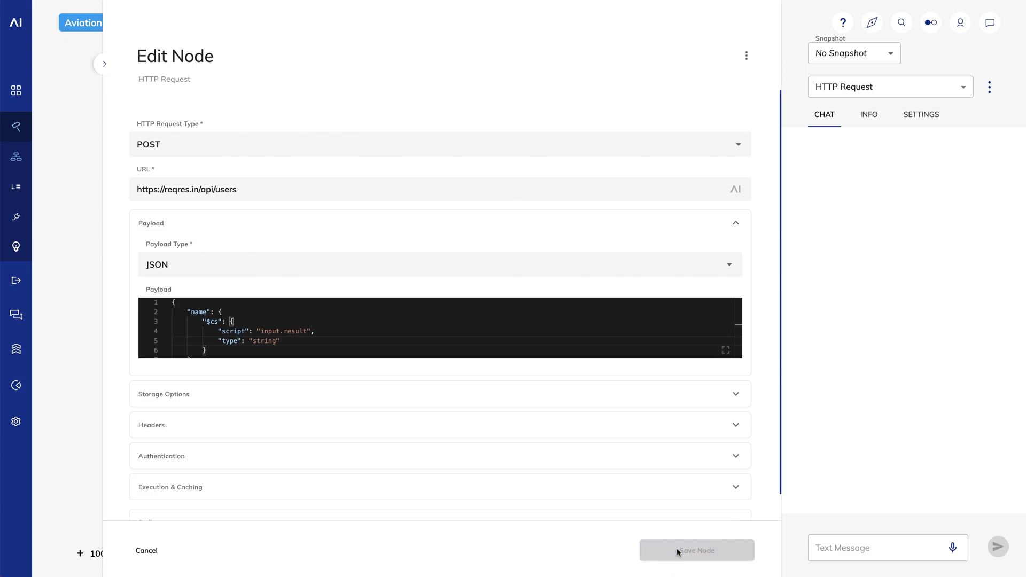
Retest the flow by sending "hi" and answering the name question with a first name, and open the conversation's info
click(833, 548)
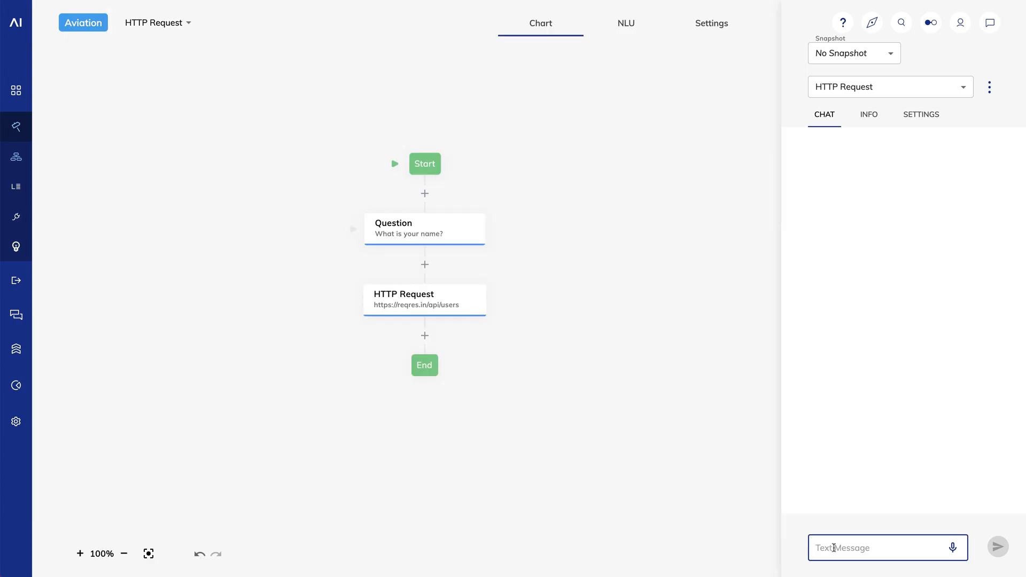
text(hi)
key(Return)
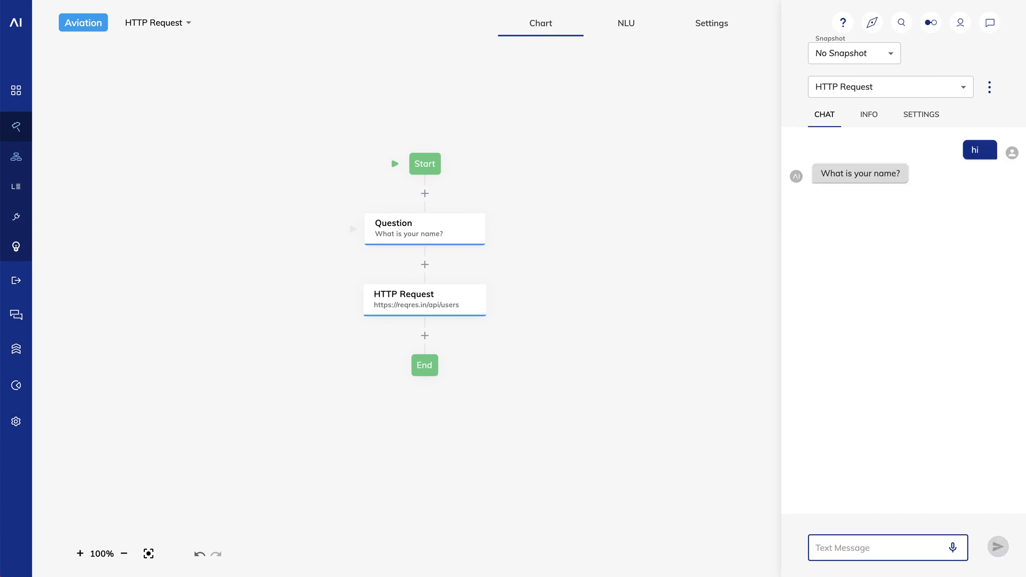
text(Derek)
key(Return)
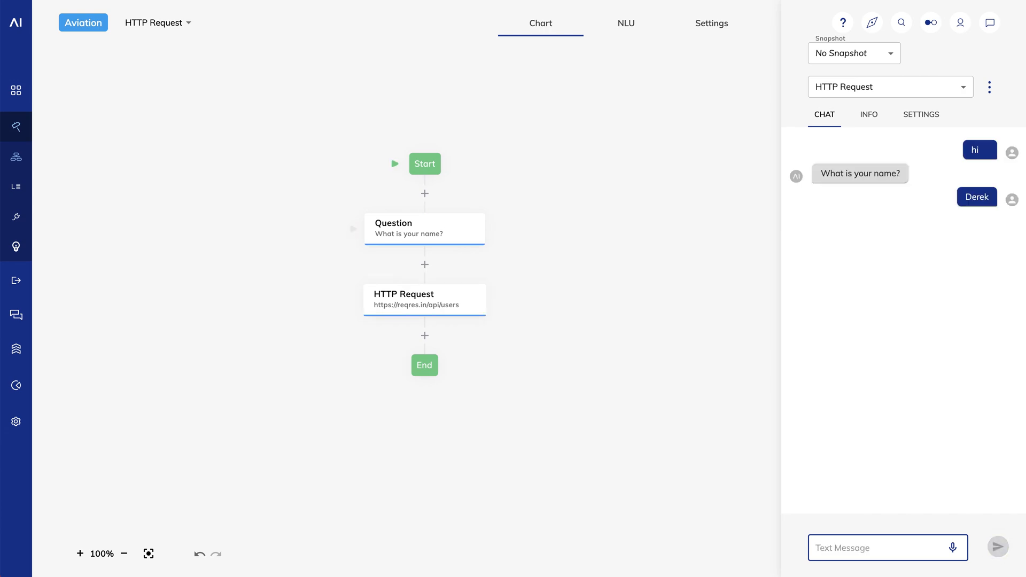
click(874, 115)
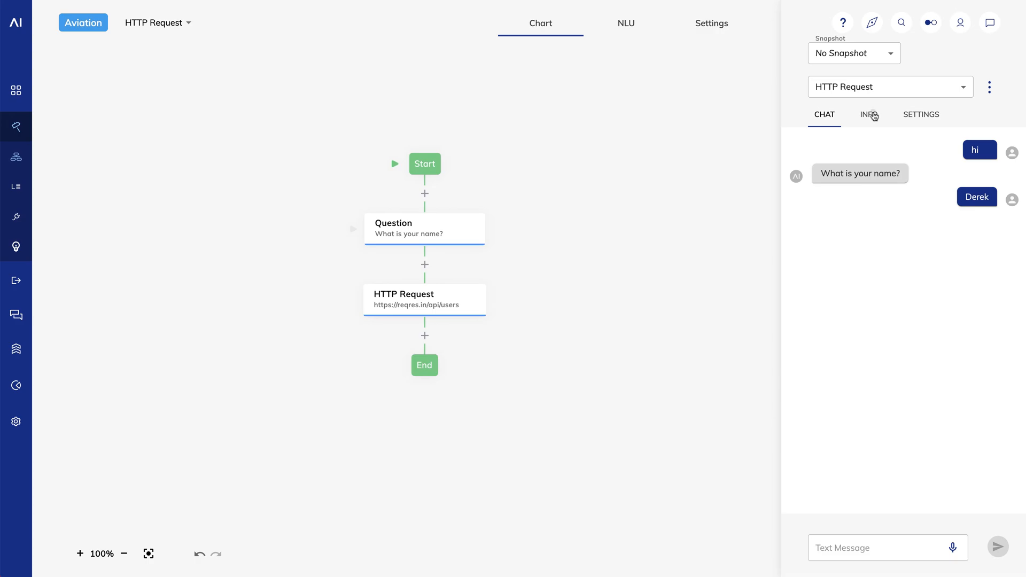